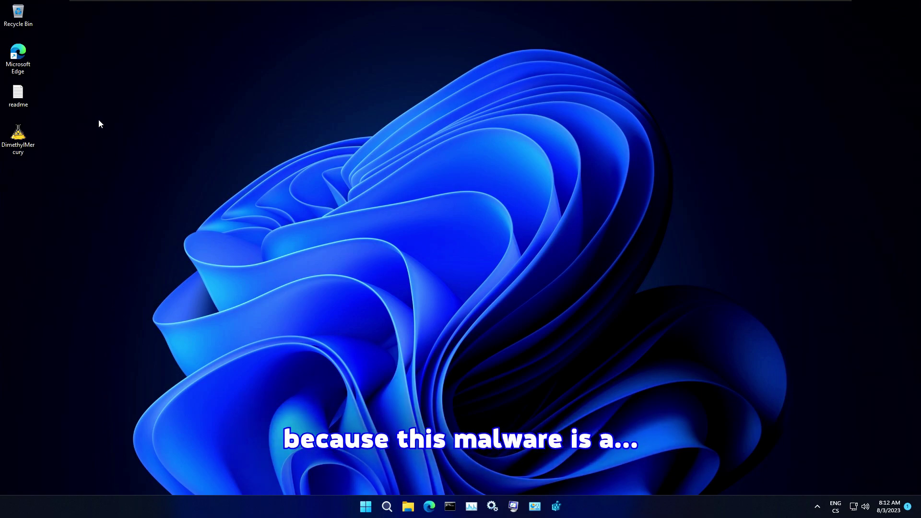
Open the desktop readme note, copy its GitHub repository link, and close it
{"action": "left_click", "coordinate": [75, 154]}
{"action": "key", "text": "Return"}
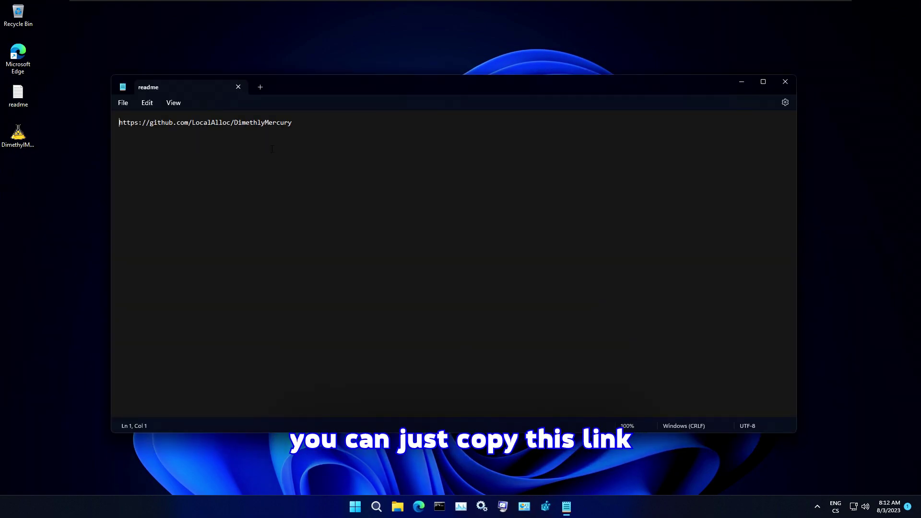
{"action": "key", "text": "ctrl+a"}
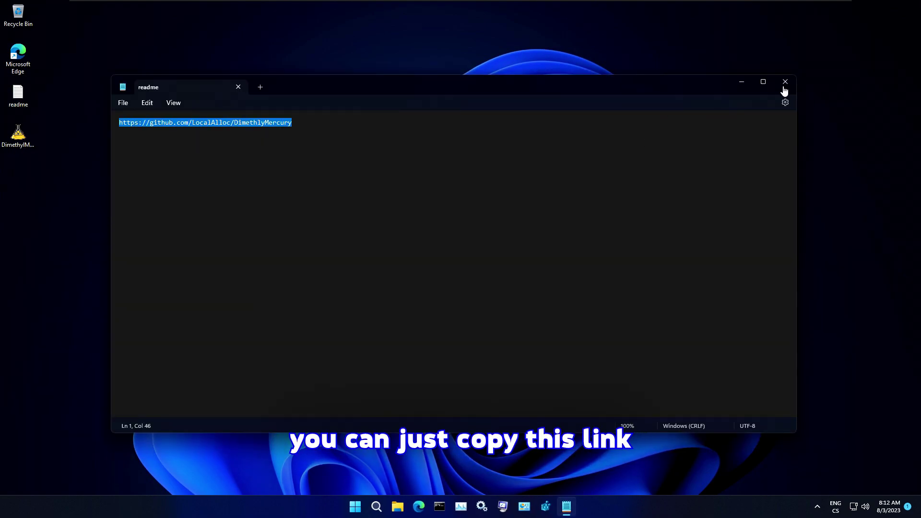
{"action": "left_click", "coordinate": [785, 82]}
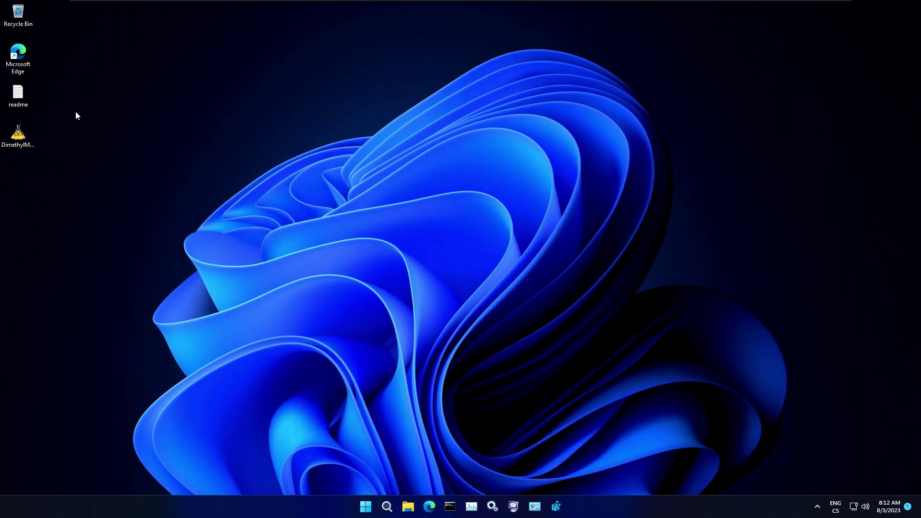
Launch Edge, accept the privacy notice, and load the DimethlyMercury repository page
{"action": "double_click", "coordinate": [19, 56]}
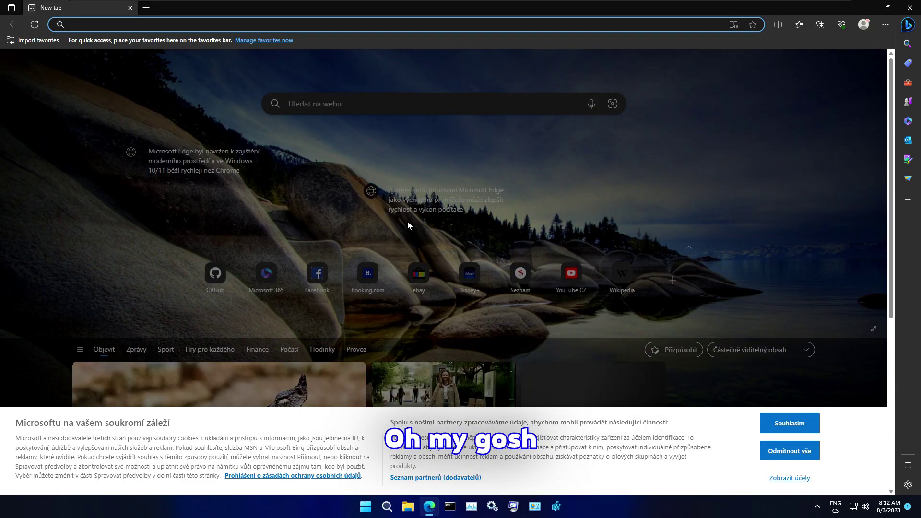
{"action": "left_click", "coordinate": [789, 423]}
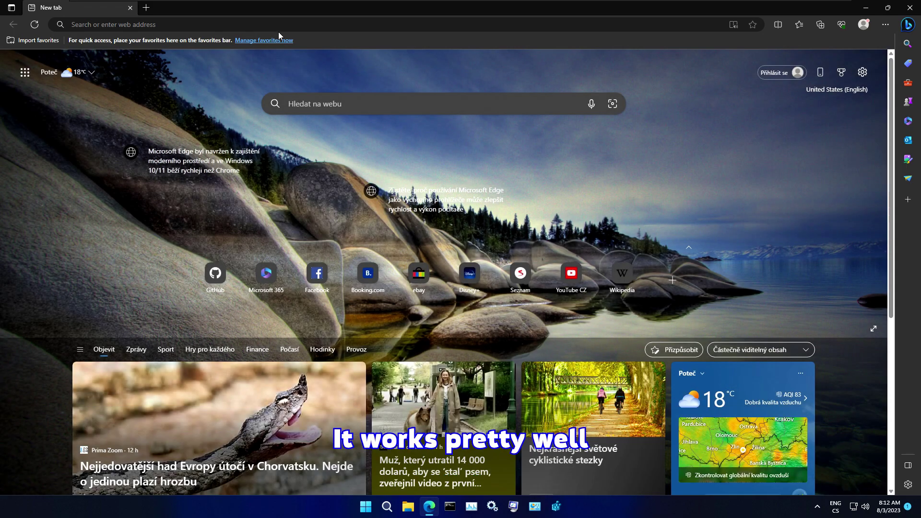
{"action": "left_click", "coordinate": [278, 25]}
{"action": "type", "text": "github.com/LocalAlloc/DimethlyMercury"}
{"action": "key", "text": "Return"}
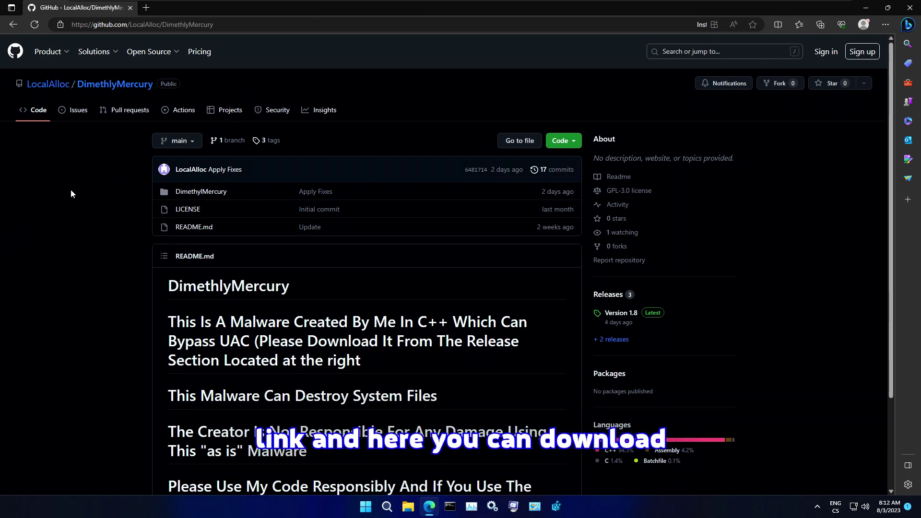
{"action": "scroll", "coordinate": [70, 190], "scroll_direction": "down", "scroll_amount": 2}
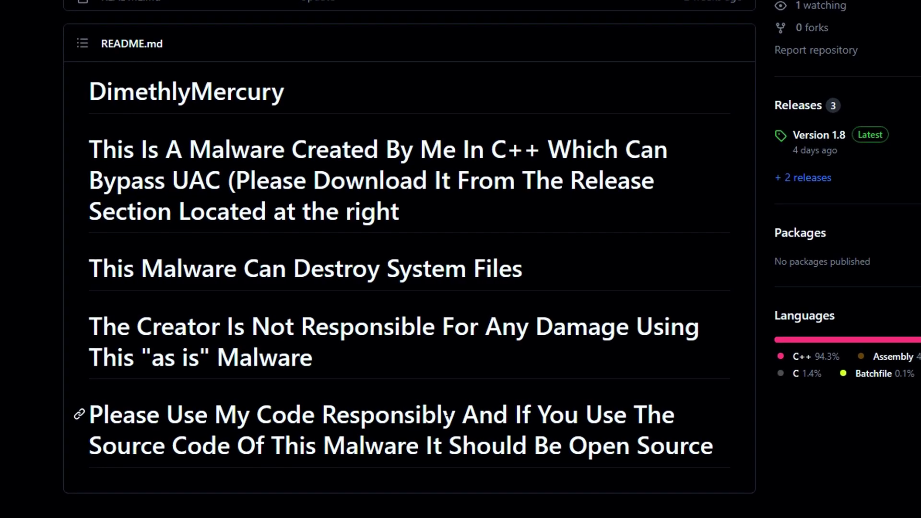
Read the README's closing headings, then enter the DimethylMercury source folder
{"action": "left_click_drag", "start_coordinate": [322, 416], "coordinate": [528, 417]}
{"action": "left_click", "coordinate": [547, 419]}
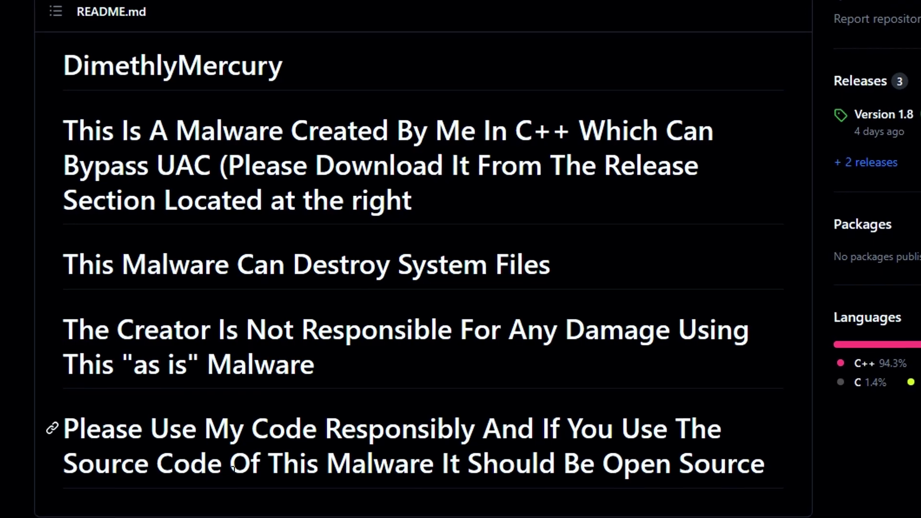
{"action": "left_click_drag", "start_coordinate": [93, 460], "coordinate": [792, 471]}
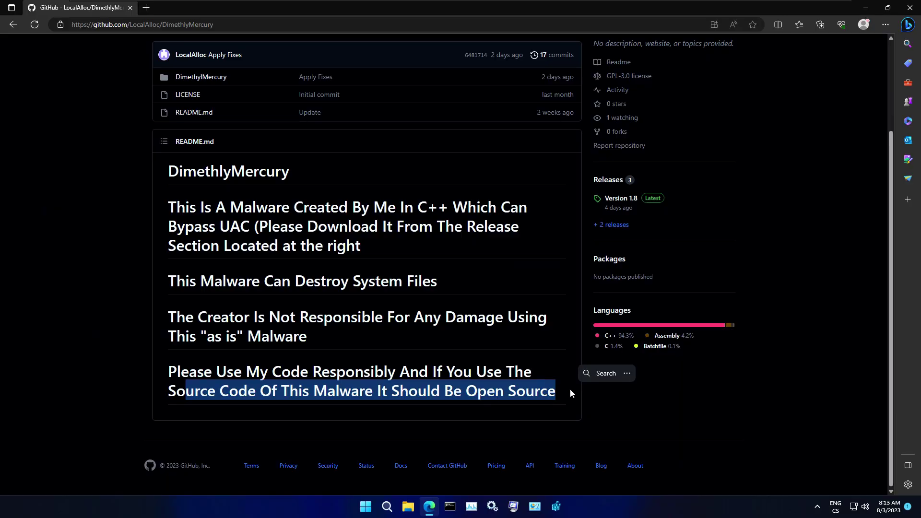
{"action": "left_click", "coordinate": [809, 467]}
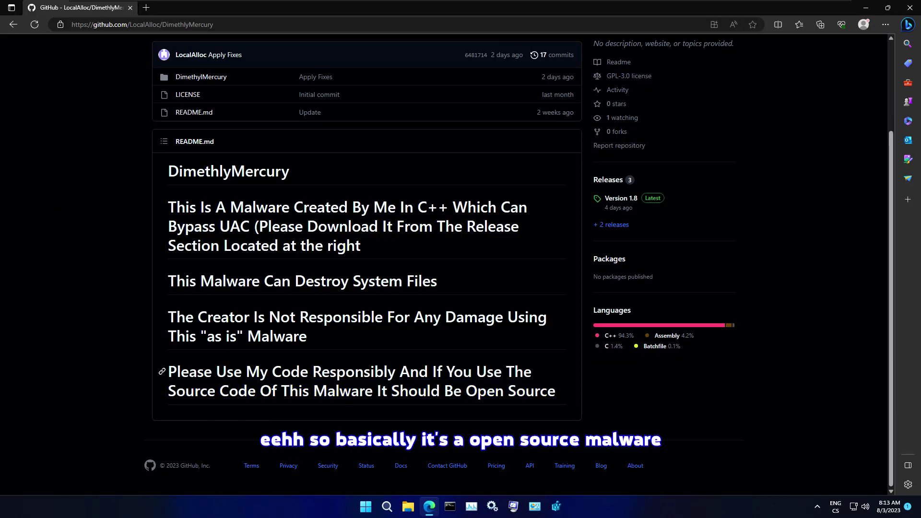
{"action": "scroll", "coordinate": [502, 359], "scroll_direction": "up", "scroll_amount": 3}
{"action": "scroll", "coordinate": [501, 356], "scroll_direction": "up", "scroll_amount": 2}
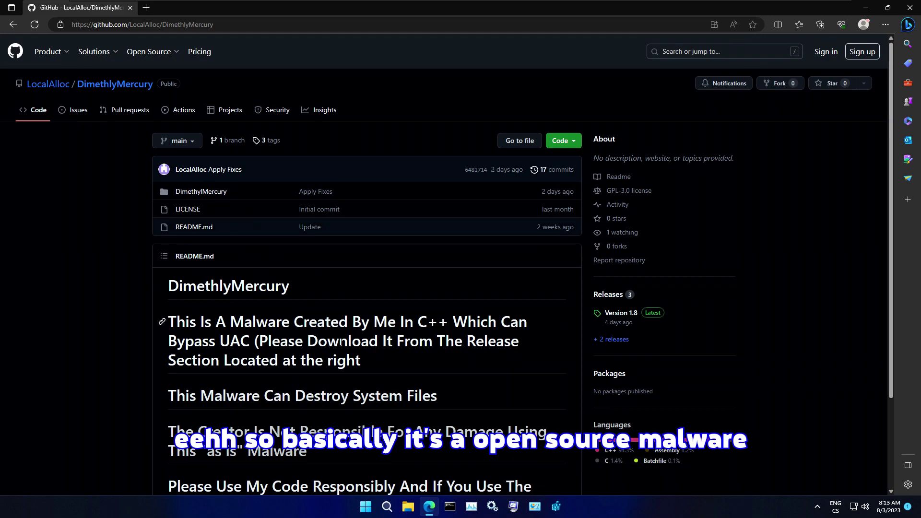
{"action": "scroll", "coordinate": [360, 324], "scroll_direction": "down", "scroll_amount": 2}
{"action": "scroll", "coordinate": [360, 324], "scroll_direction": "up", "scroll_amount": 2}
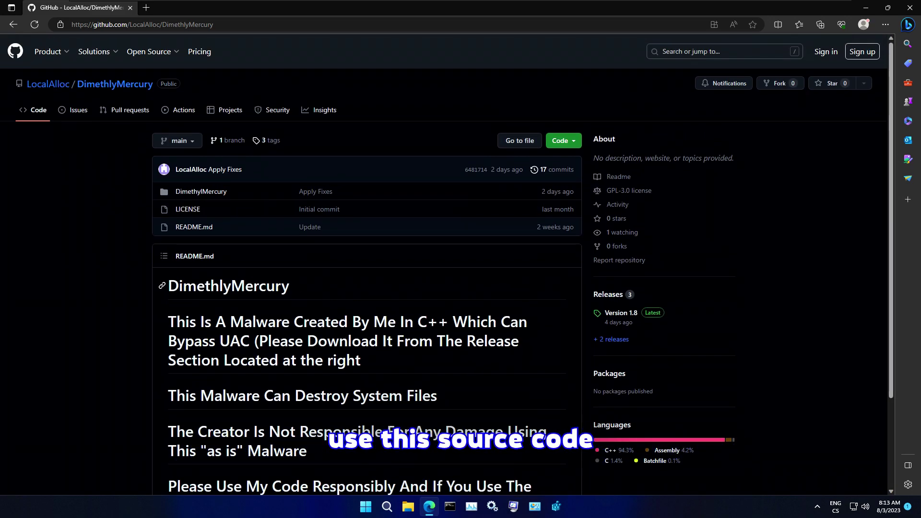
{"action": "scroll", "coordinate": [360, 324], "scroll_direction": "down", "scroll_amount": 2}
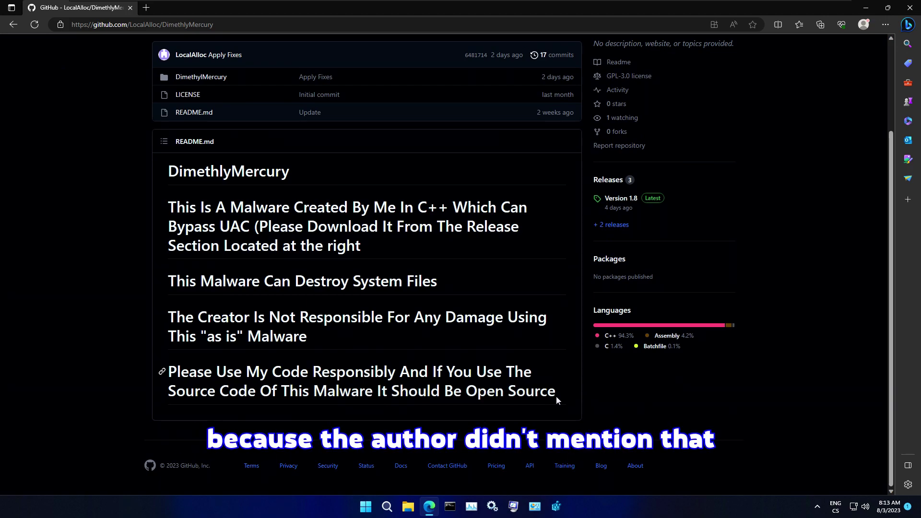
{"action": "scroll", "coordinate": [288, 287], "scroll_direction": "up", "scroll_amount": 2}
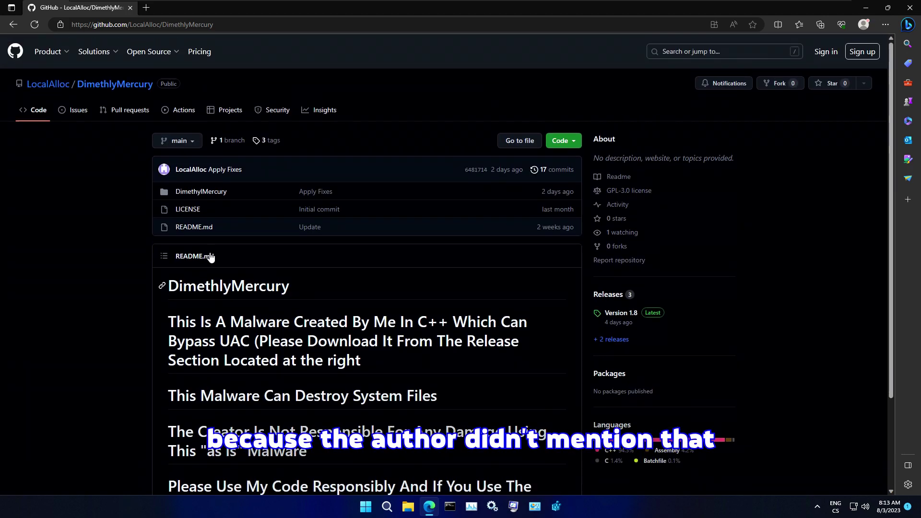
{"action": "scroll", "coordinate": [287, 289], "scroll_direction": "down", "scroll_amount": 2}
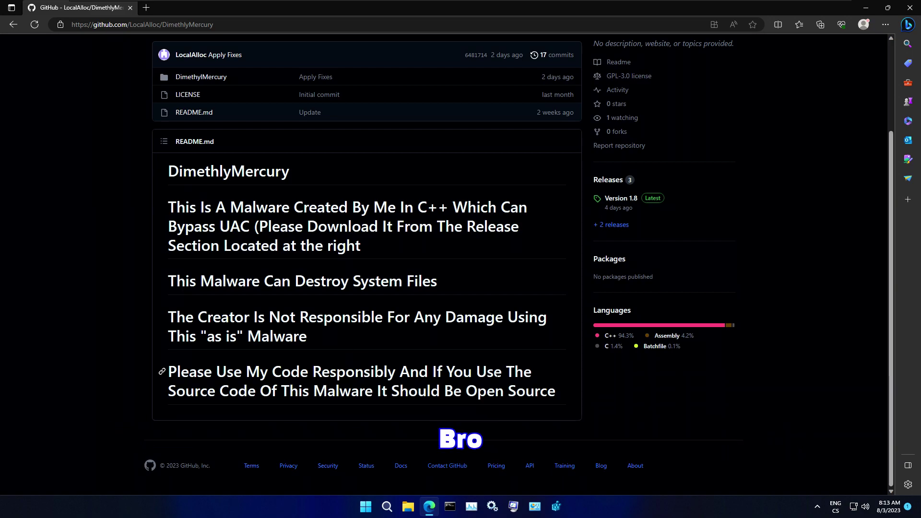
{"action": "scroll", "coordinate": [481, 342], "scroll_direction": "up", "scroll_amount": 3}
{"action": "scroll", "coordinate": [360, 288], "scroll_direction": "up", "scroll_amount": 2}
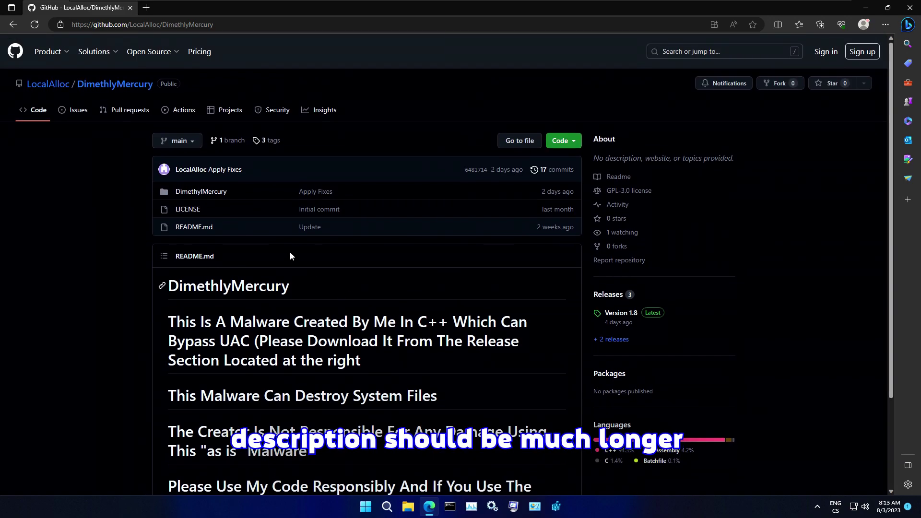
{"action": "left_click", "coordinate": [216, 191]}
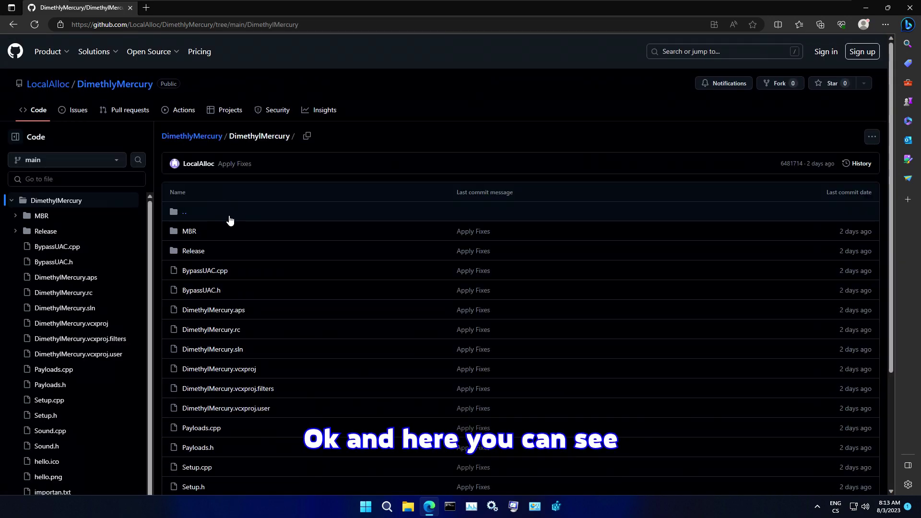
{"action": "scroll", "coordinate": [243, 248], "scroll_direction": "down", "scroll_amount": 2}
{"action": "scroll", "coordinate": [244, 248], "scroll_direction": "down", "scroll_amount": 1}
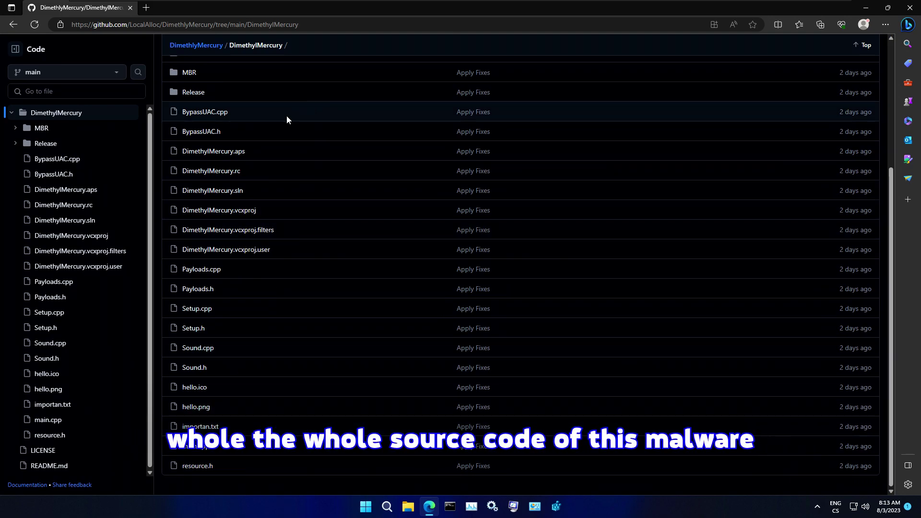
{"action": "scroll", "coordinate": [298, 281], "scroll_direction": "up", "scroll_amount": 3}
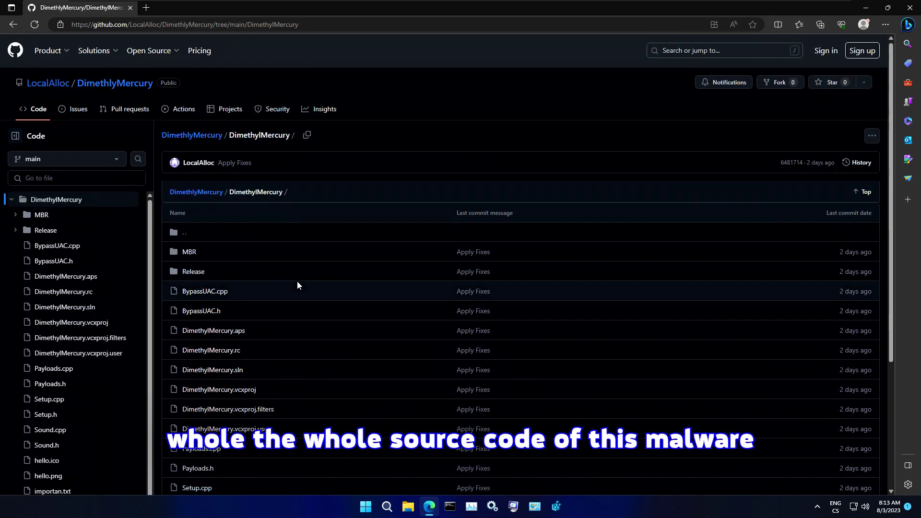
{"action": "scroll", "coordinate": [297, 281], "scroll_direction": "down", "scroll_amount": 2}
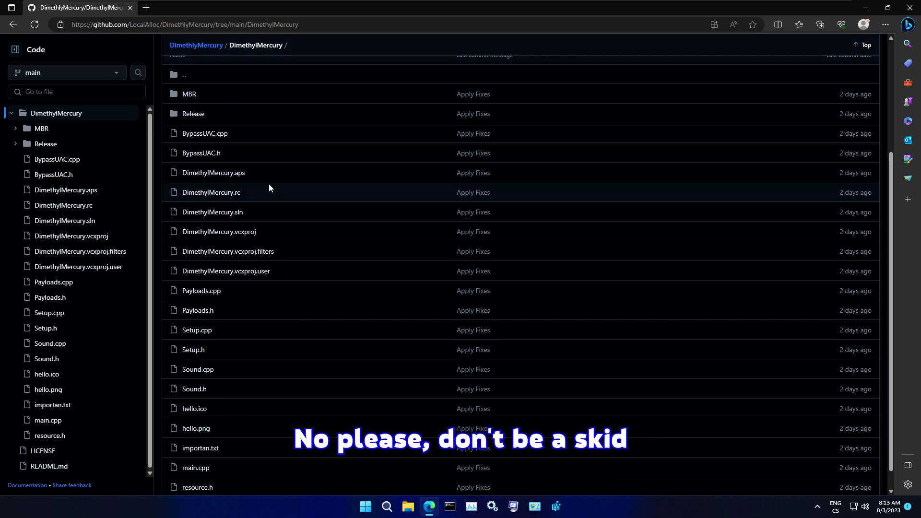
{"action": "scroll", "coordinate": [269, 182], "scroll_direction": "down", "scroll_amount": 1}
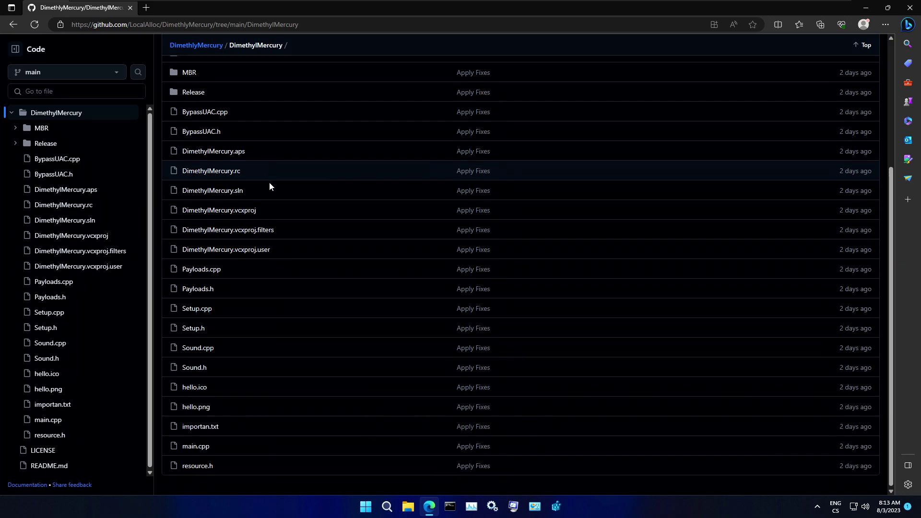
{"action": "scroll", "coordinate": [269, 182], "scroll_direction": "up", "scroll_amount": 5}
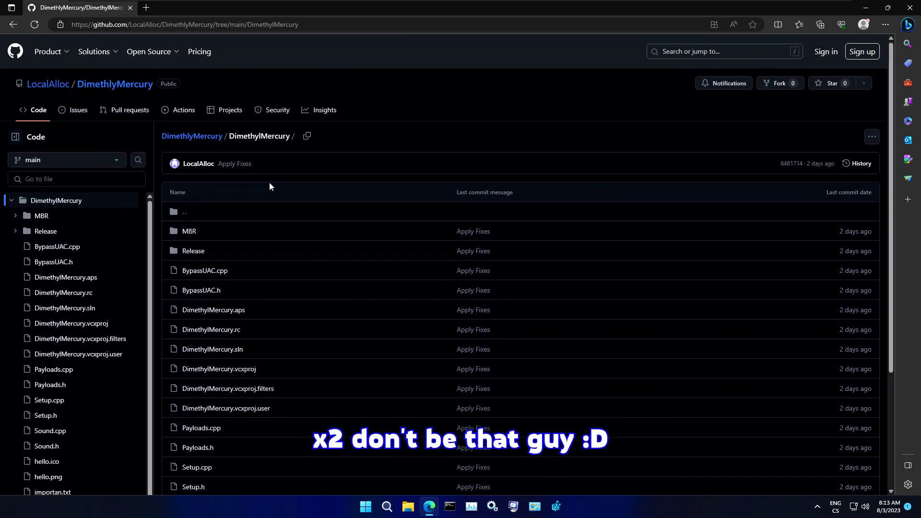
Browse the MBR and Release folders, then go up to the repository's top level
{"action": "left_click", "coordinate": [189, 232]}
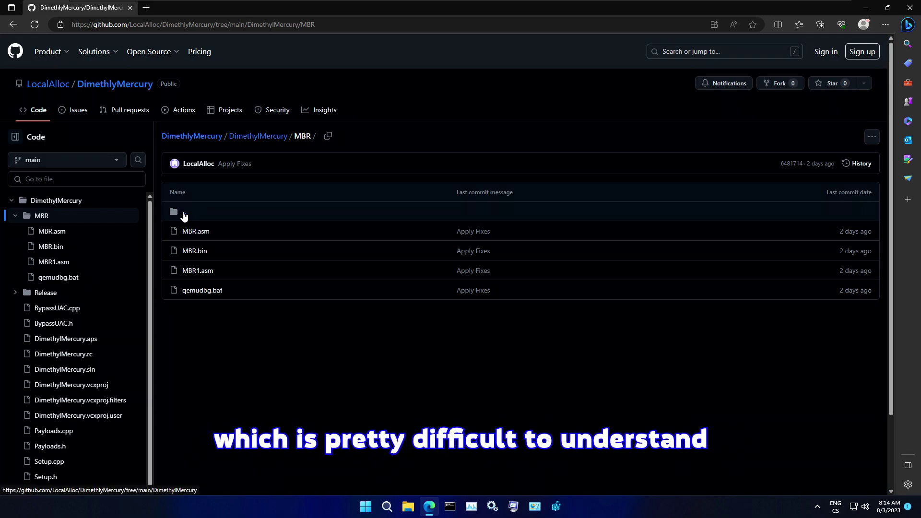
{"action": "left_click", "coordinate": [184, 215]}
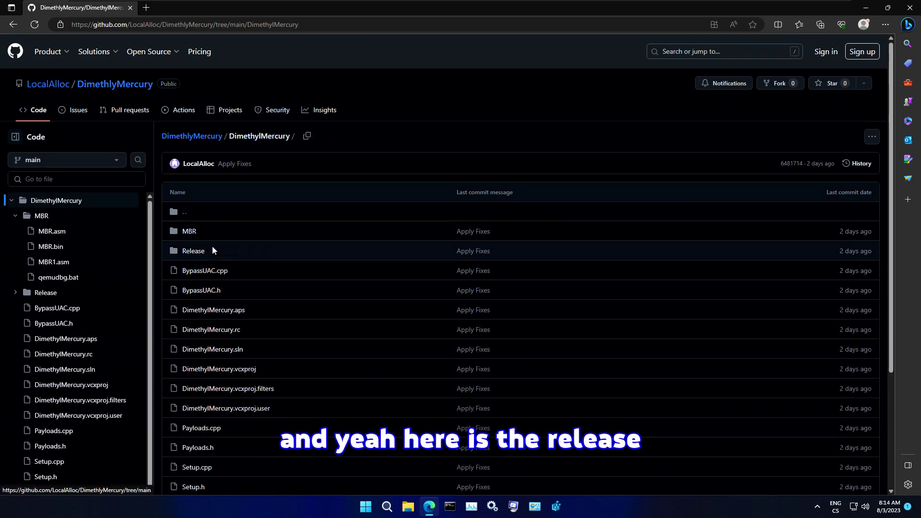
{"action": "left_click", "coordinate": [192, 251]}
{"action": "scroll", "coordinate": [250, 260], "scroll_direction": "down", "scroll_amount": 2}
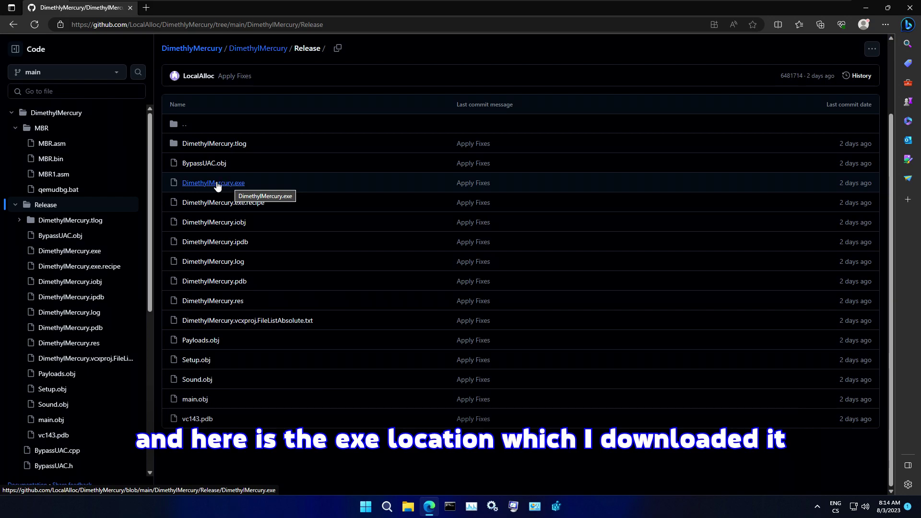
{"action": "key", "text": "alt+Left"}
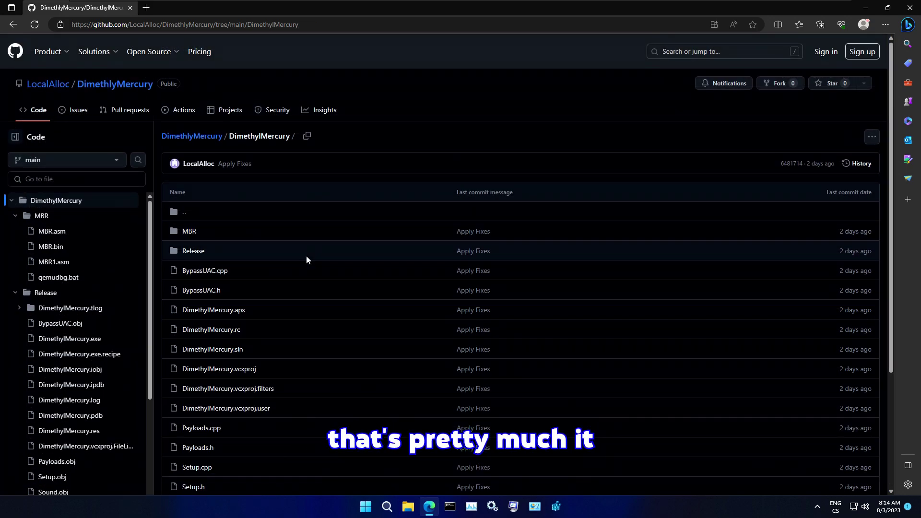
{"action": "left_click", "coordinate": [183, 212]}
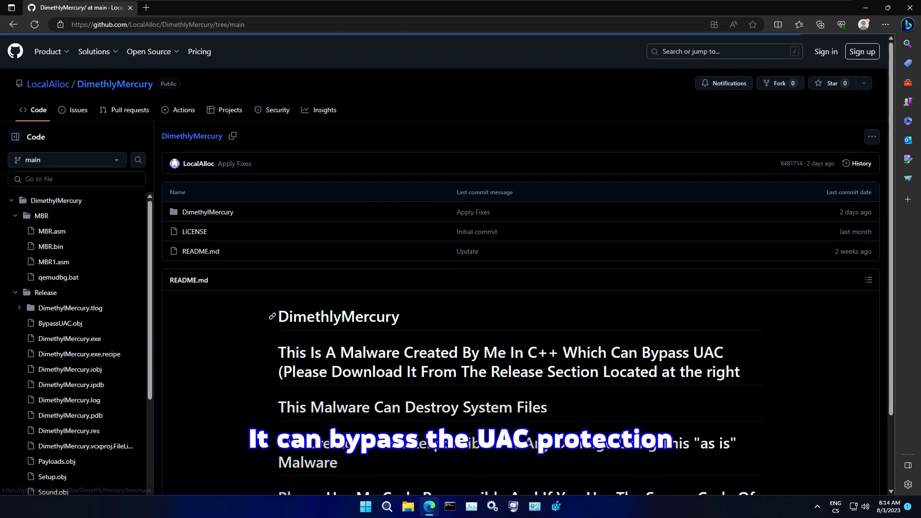
{"action": "scroll", "coordinate": [273, 317], "scroll_direction": "down", "scroll_amount": 1}
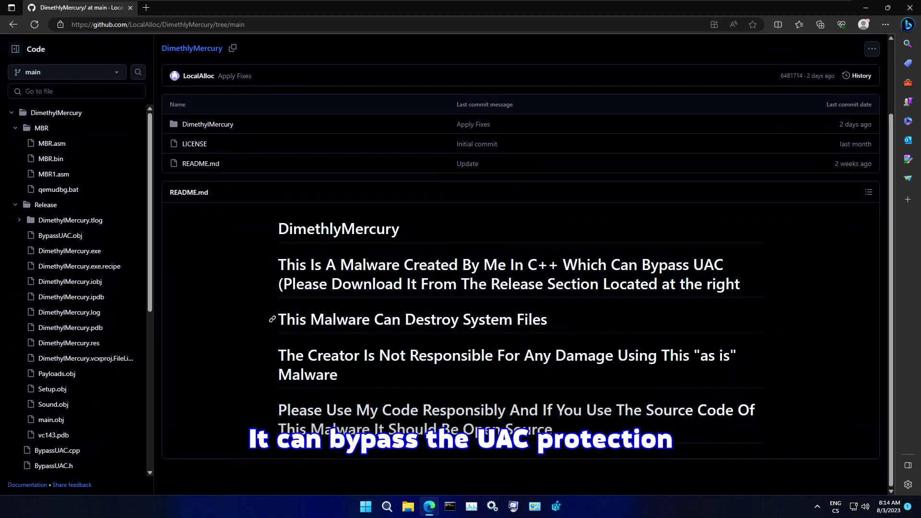
{"action": "scroll", "coordinate": [413, 316], "scroll_direction": "up", "scroll_amount": 1}
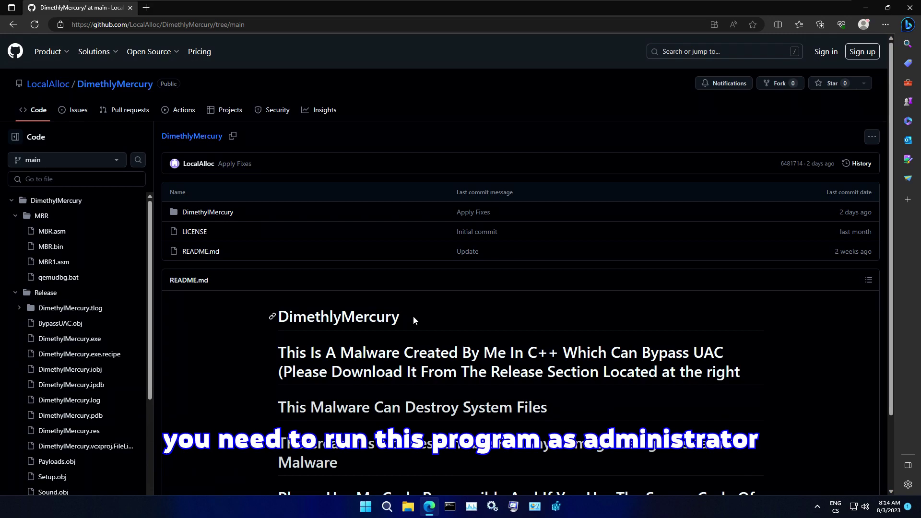
{"action": "scroll", "coordinate": [412, 316], "scroll_direction": "down", "scroll_amount": 1}
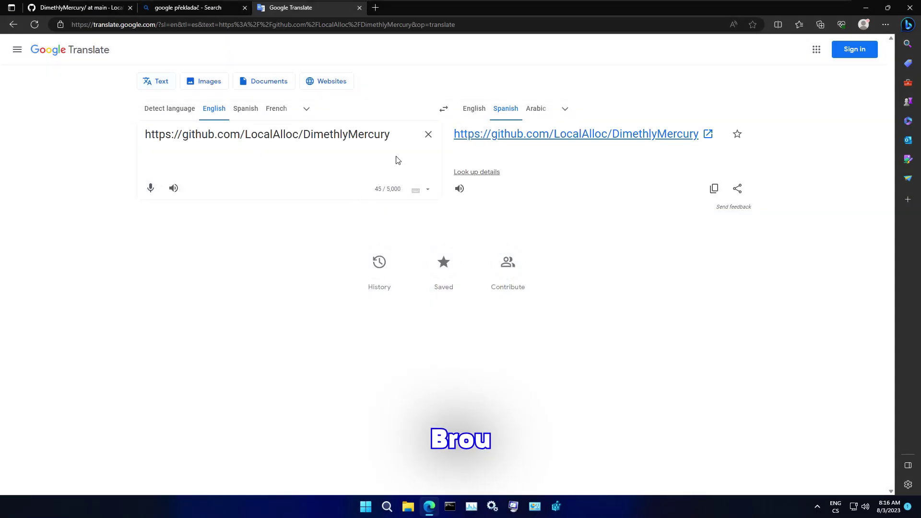
{"action": "triple_click", "coordinate": [379, 135]}
{"action": "left_click", "coordinate": [353, 158]}
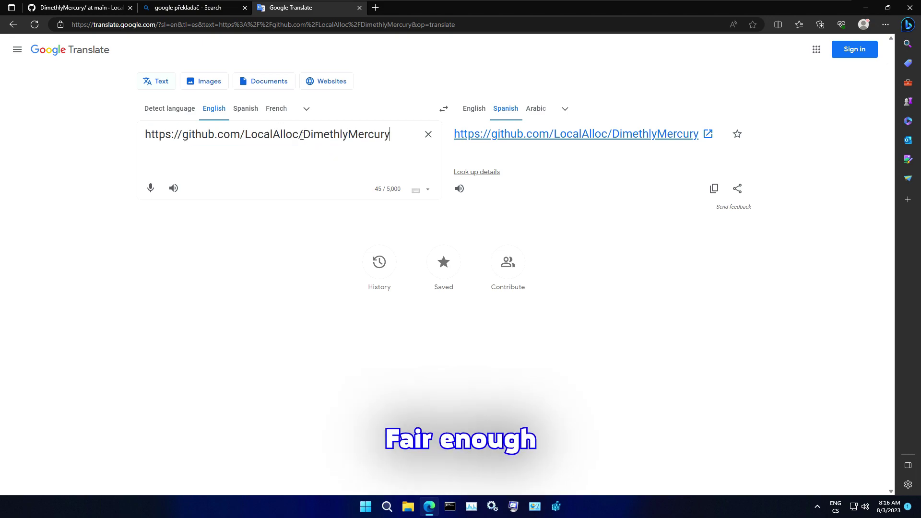
{"action": "left_click_drag", "start_coordinate": [302, 134], "coordinate": [144, 134]}
{"action": "key", "text": "BackSpace"}
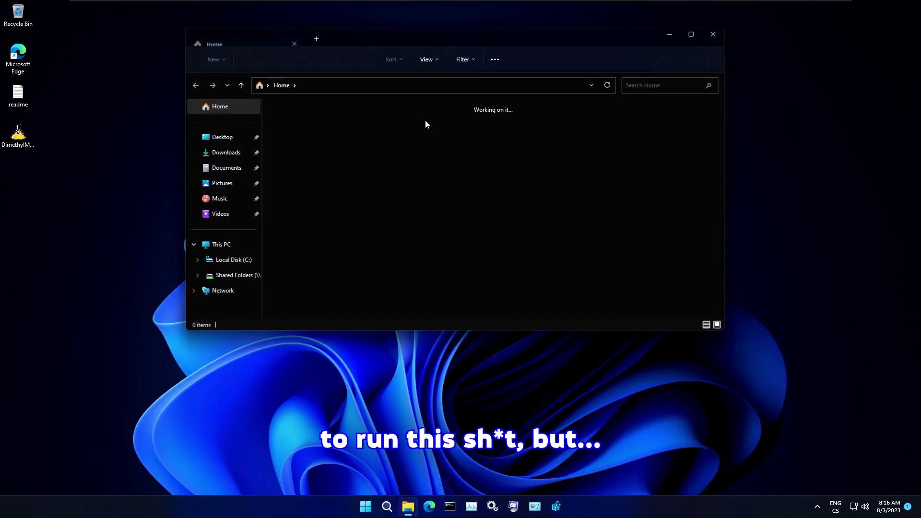
Look through the Share folder in File Explorer, then close the window
{"action": "left_click", "coordinate": [243, 275]}
{"action": "double_click", "coordinate": [324, 121]}
{"action": "scroll", "coordinate": [371, 149], "scroll_direction": "down", "scroll_amount": 5}
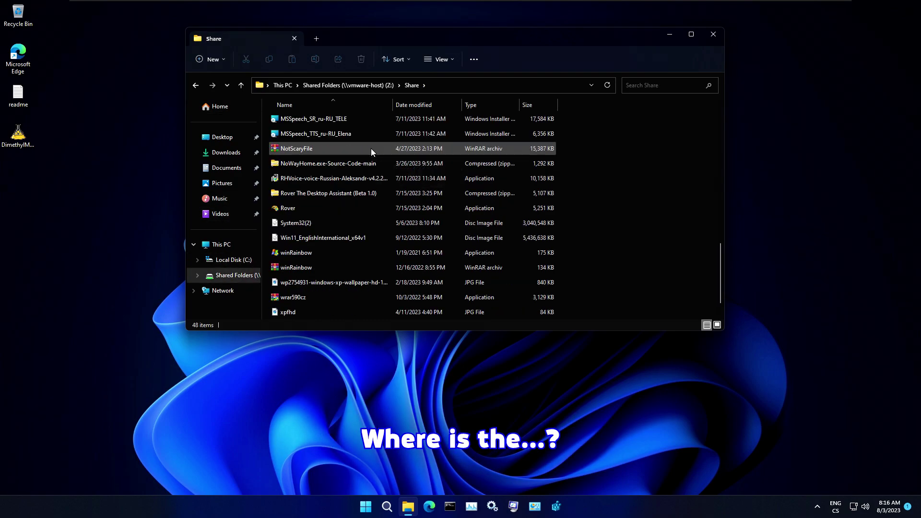
{"action": "scroll", "coordinate": [370, 148], "scroll_direction": "down", "scroll_amount": 3}
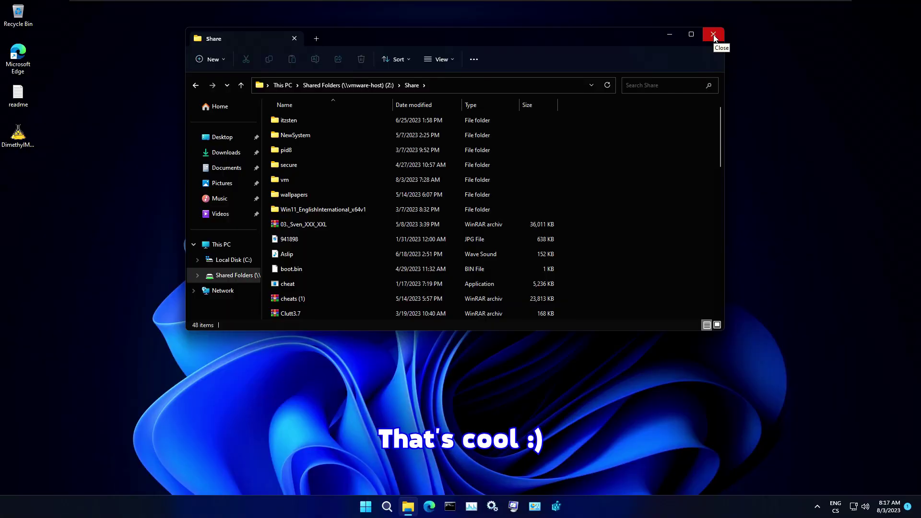
{"action": "left_click", "coordinate": [715, 36]}
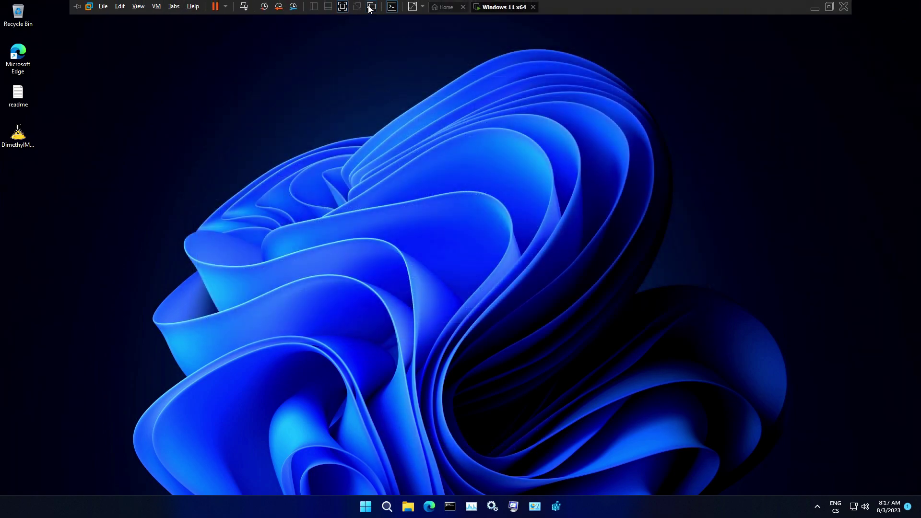
Leave the VM's full-screen view to check the host recordings folder, then return
{"action": "left_click", "coordinate": [371, 7]}
{"action": "left_click", "coordinate": [245, 467]}
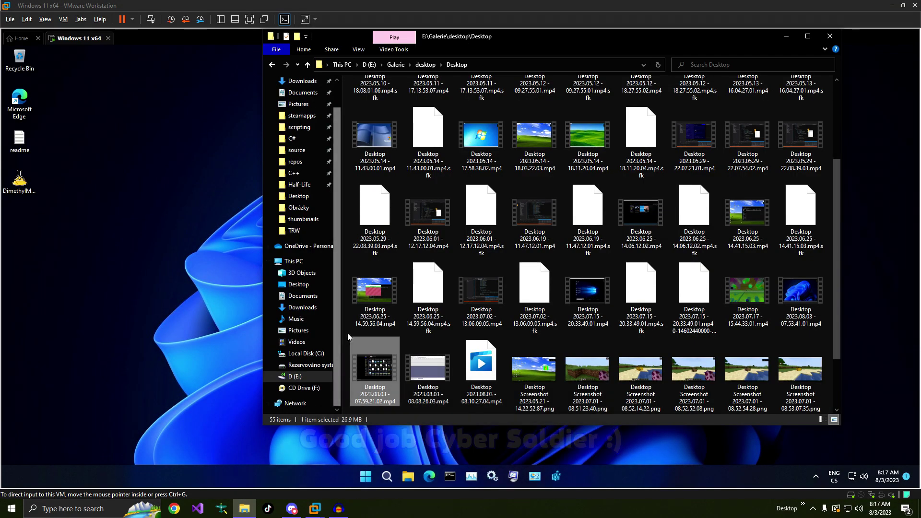
{"action": "key", "text": "alt+Up"}
{"action": "scroll", "coordinate": [493, 278], "scroll_direction": "down", "scroll_amount": 5}
{"action": "scroll", "coordinate": [492, 278], "scroll_direction": "down", "scroll_amount": 3}
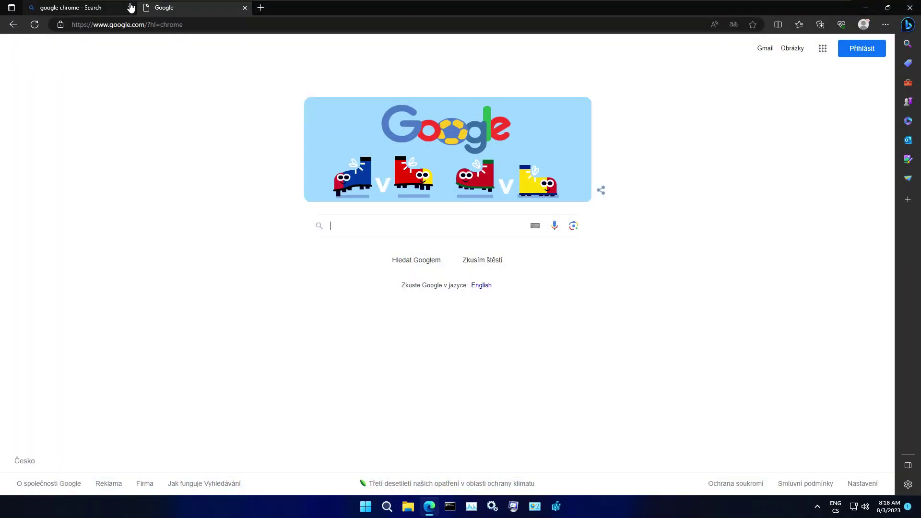
Close the old 'google chrome' search tab and fix the typo in 'process hacker 2'
{"action": "left_click", "coordinate": [79, 8]}
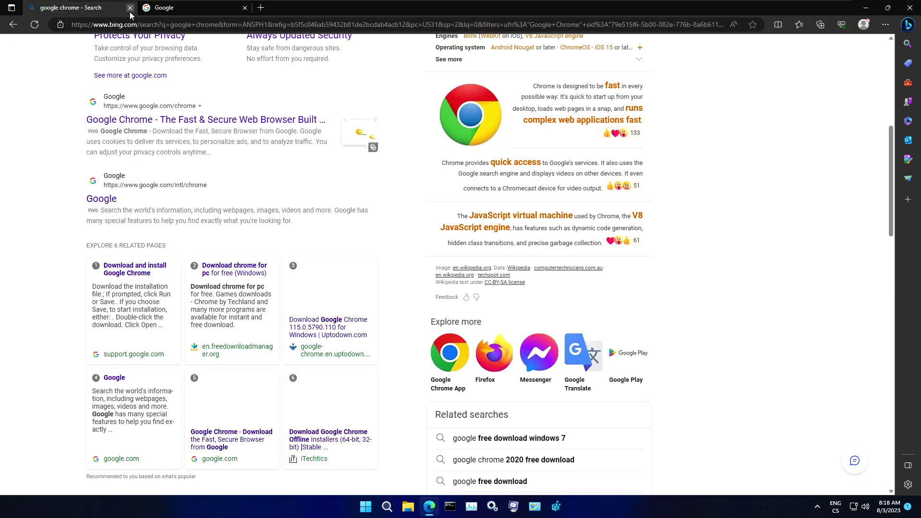
{"action": "left_click", "coordinate": [130, 7]}
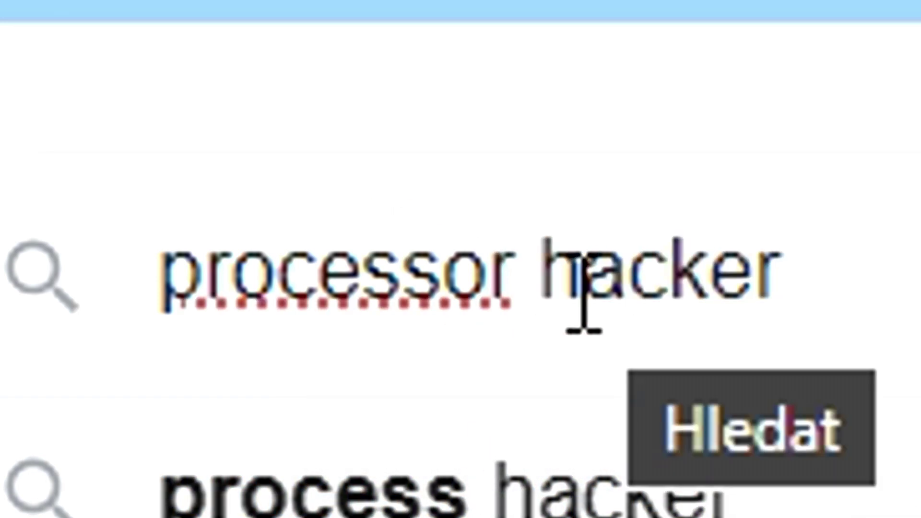
{"action": "left_click_drag", "start_coordinate": [516, 277], "coordinate": [488, 277]}
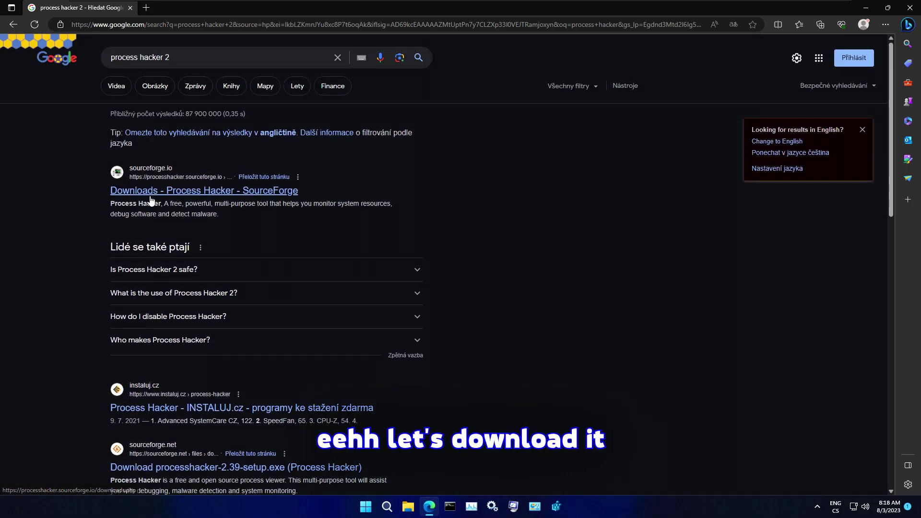
Download processhacker-2.39-setup.exe from the Process Hacker SourceForge downloads page
{"action": "left_click", "coordinate": [152, 190]}
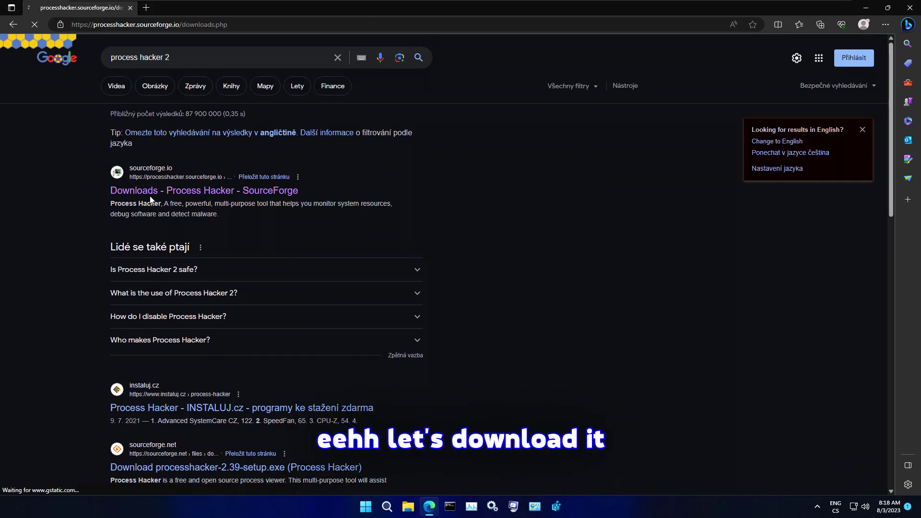
{"action": "left_click", "coordinate": [180, 170]}
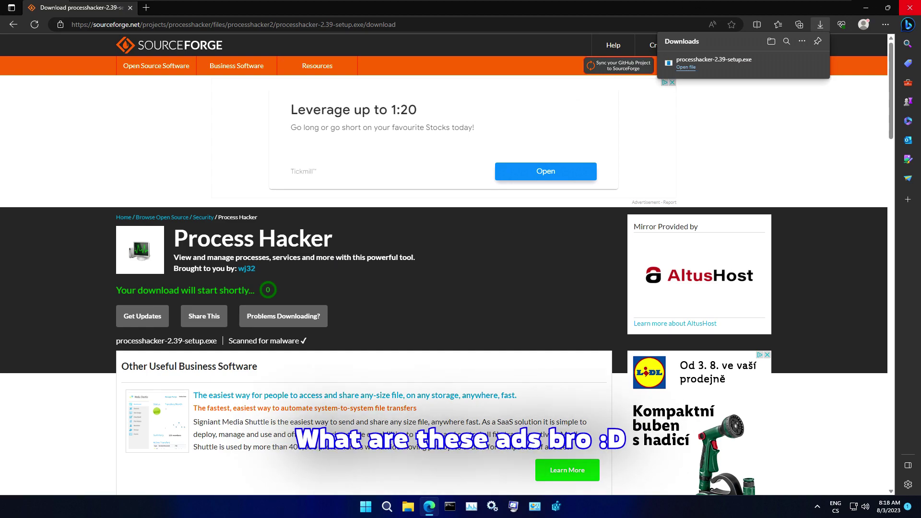
{"action": "left_click", "coordinate": [886, 8]}
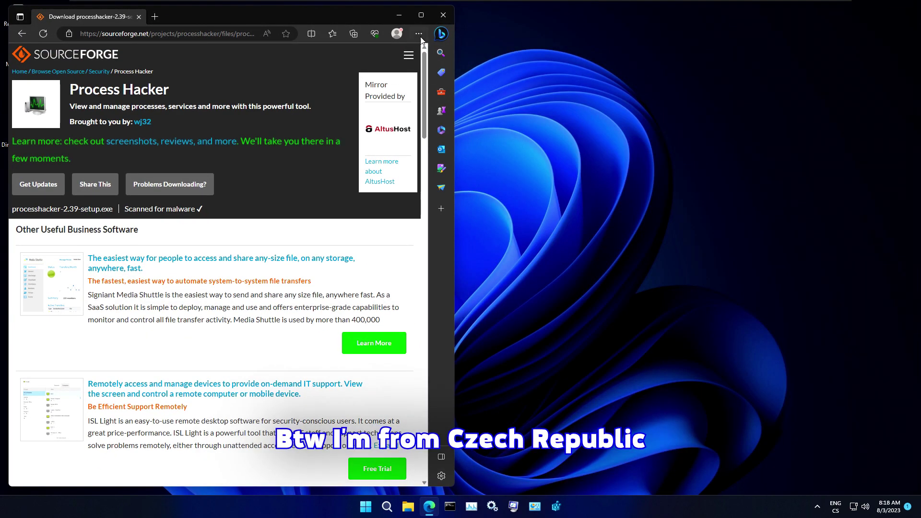
Resize the Edge window, open and dismiss its settings menu, and close the browser
{"action": "left_click", "coordinate": [421, 15]}
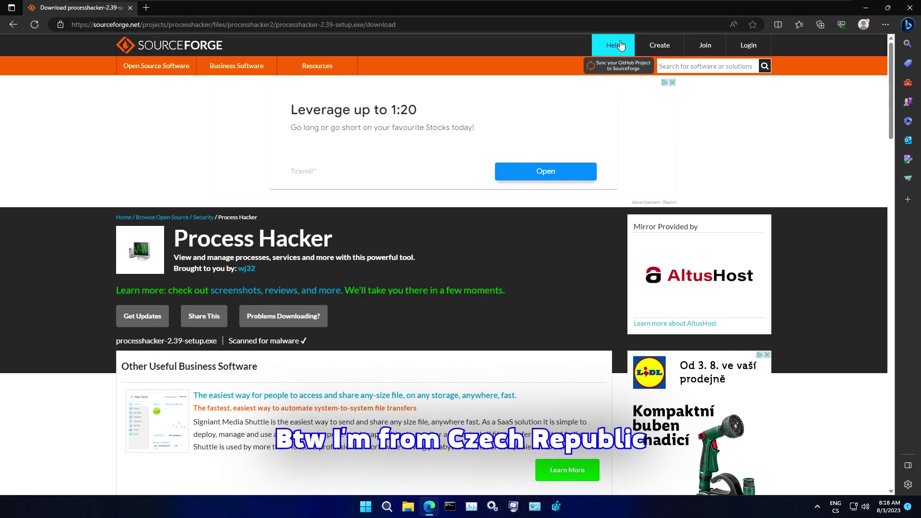
{"action": "left_click", "coordinate": [886, 26]}
{"action": "left_click", "coordinate": [840, 16]}
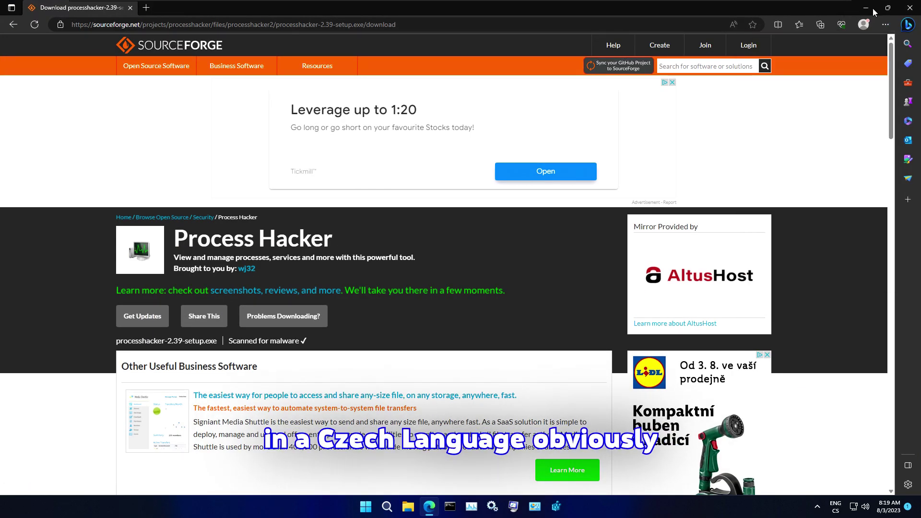
{"action": "left_click", "coordinate": [890, 7]}
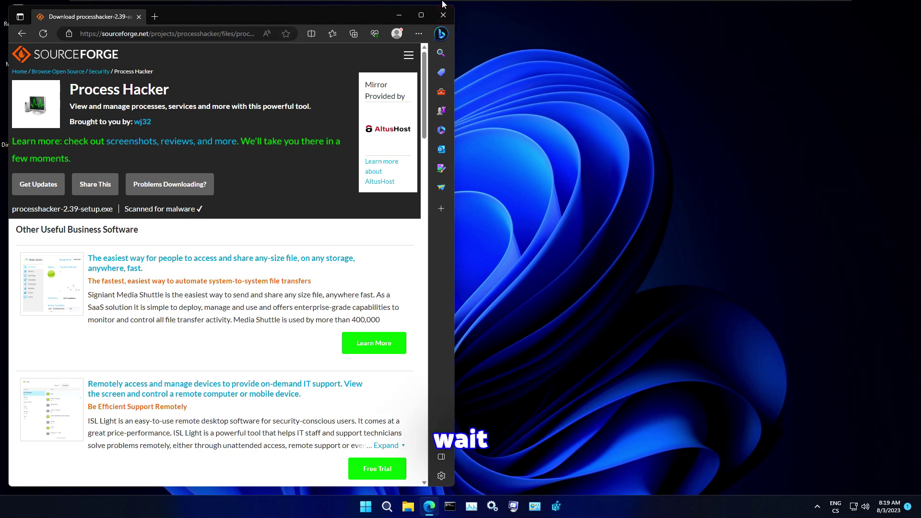
{"action": "left_click", "coordinate": [443, 15]}
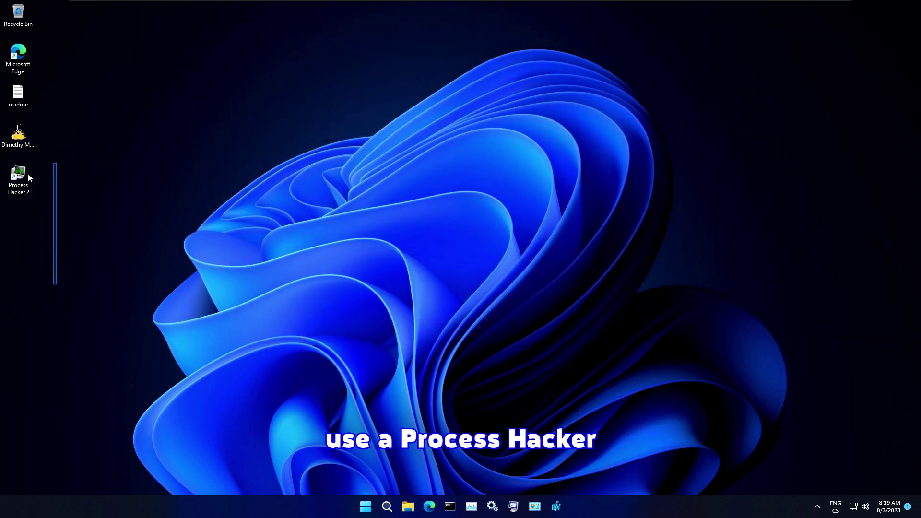
Select and clear desktop icons, raise the system volume, and open the power options
{"action": "left_click_drag", "start_coordinate": [11, 115], "coordinate": [220, 214]}
{"action": "left_click_drag", "start_coordinate": [2, 116], "coordinate": [227, 182]}
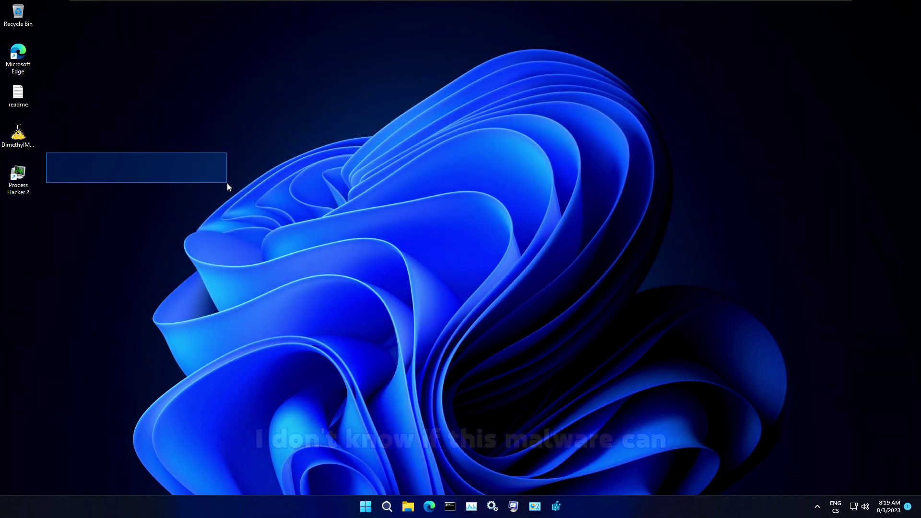
{"action": "left_click", "coordinate": [859, 506]}
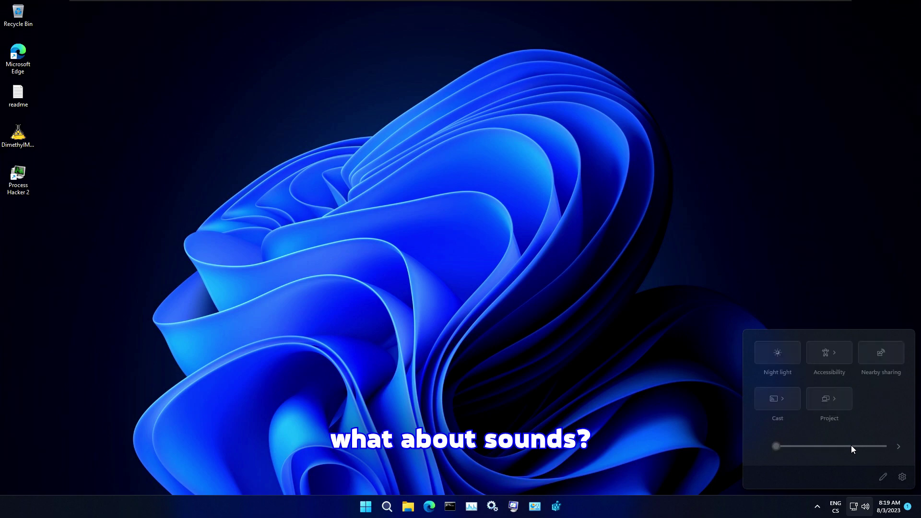
{"action": "left_click_drag", "start_coordinate": [840, 447], "coordinate": [883, 446]}
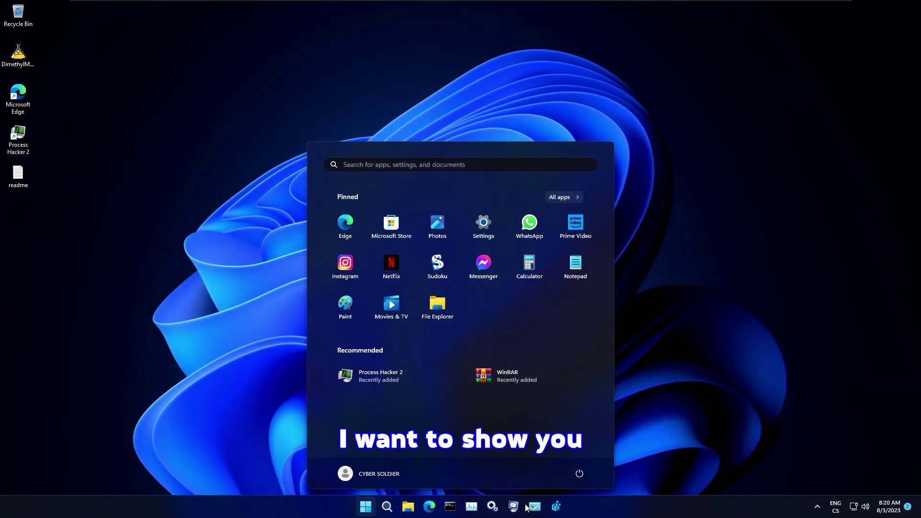
{"action": "left_click", "coordinate": [579, 473]}
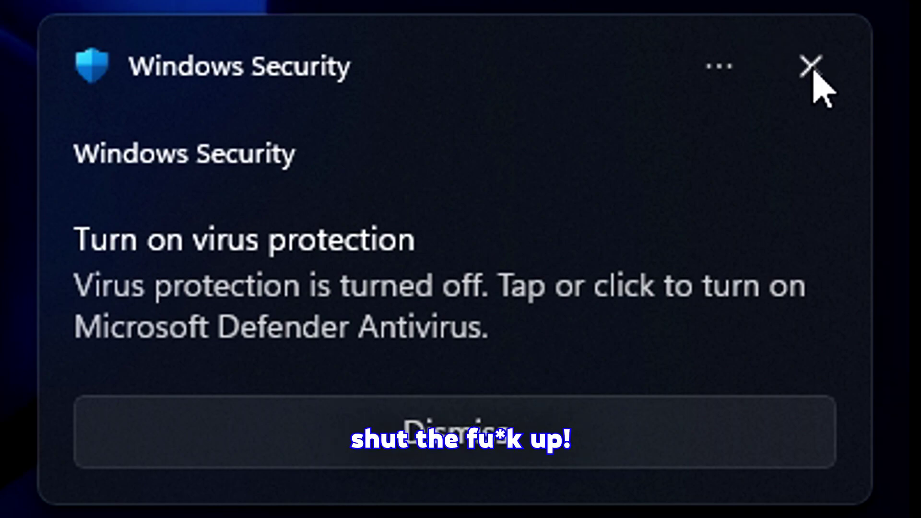
Dismiss the virus protection alert, move the DimethylMercury icon into open space, and run it
{"action": "left_click", "coordinate": [810, 67]}
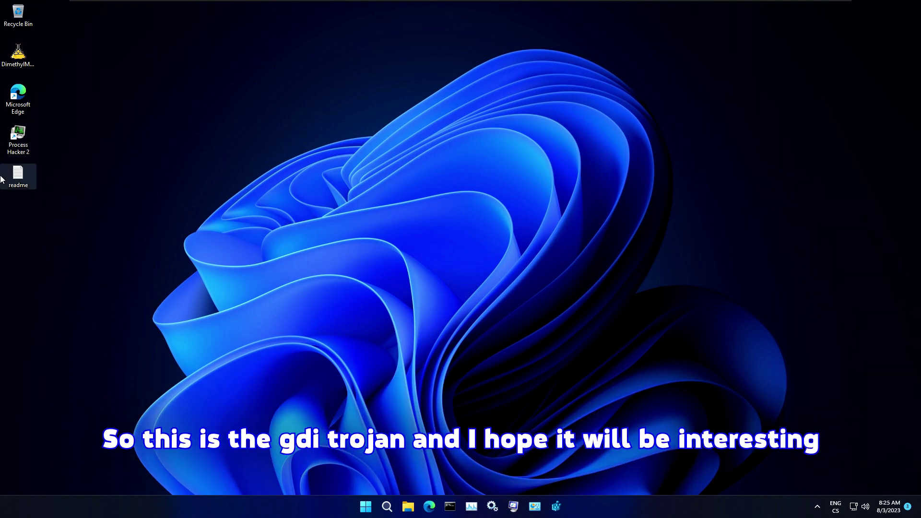
{"action": "mouse_move", "coordinate": [12, 62]}
{"action": "left_mouse_down"}
{"action": "mouse_move", "coordinate": [236, 178]}
{"action": "mouse_move", "coordinate": [91, 216]}
{"action": "left_mouse_up"}
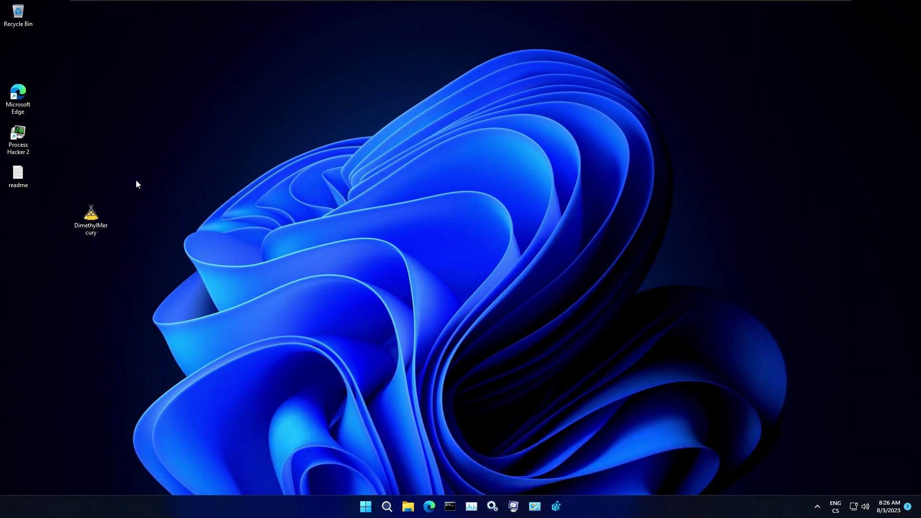
{"action": "left_click", "coordinate": [91, 216]}
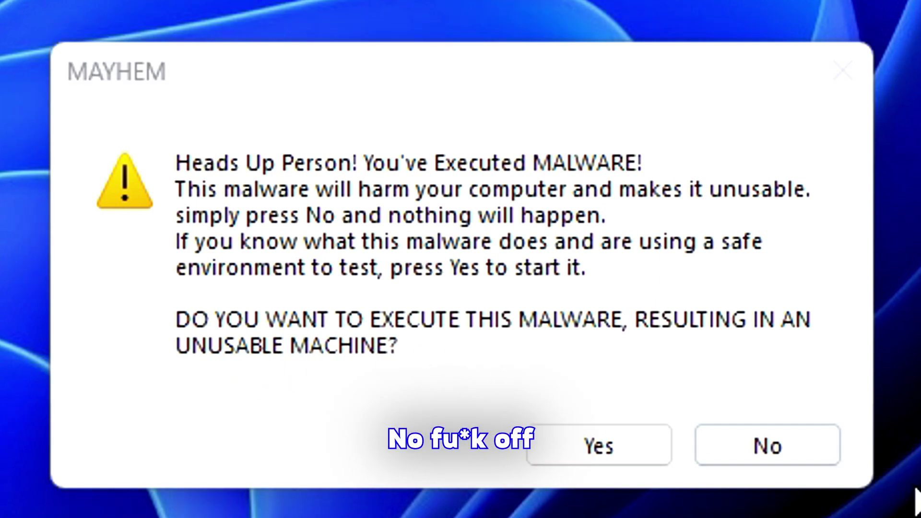
Answer Yes to both the MAYHEM prompt and the 'OH, Really?' final warning
{"action": "left_click", "coordinate": [765, 442]}
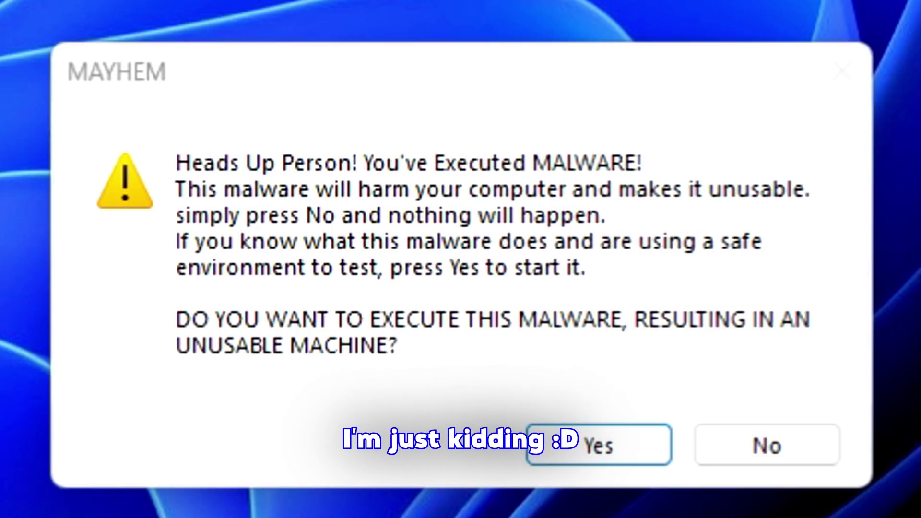
{"action": "left_click", "coordinate": [597, 445]}
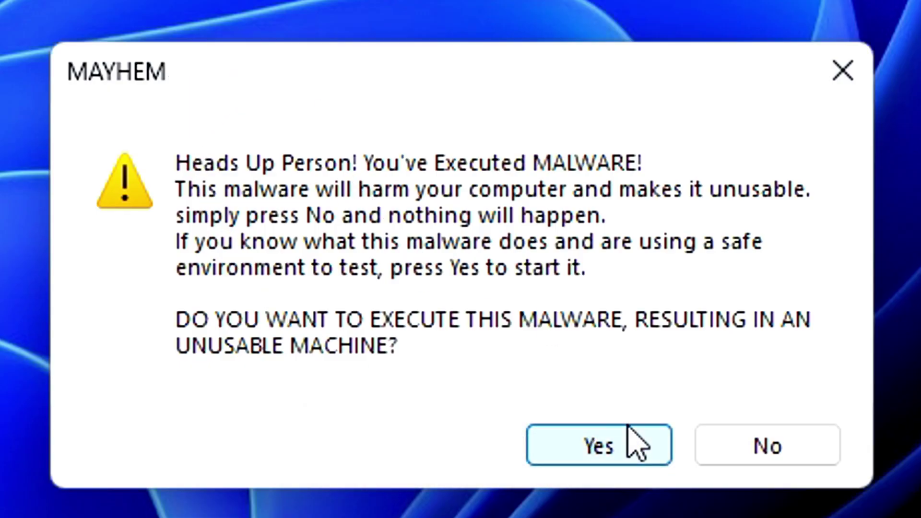
{"action": "left_click", "coordinate": [636, 441]}
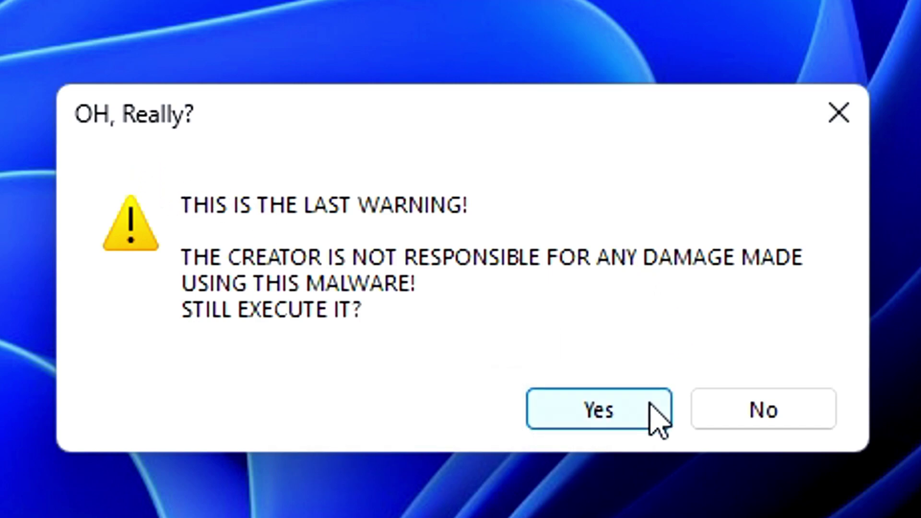
Start the DimethylMercury payload, check Task Manager opens and closes, then request Registry Editor
{"action": "left_click", "coordinate": [657, 417]}
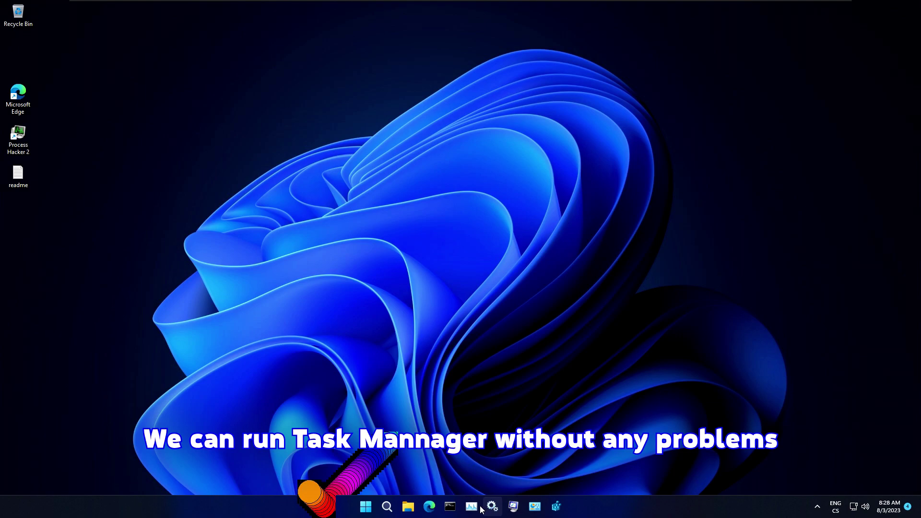
{"action": "key", "text": "ctrl+shift+Escape"}
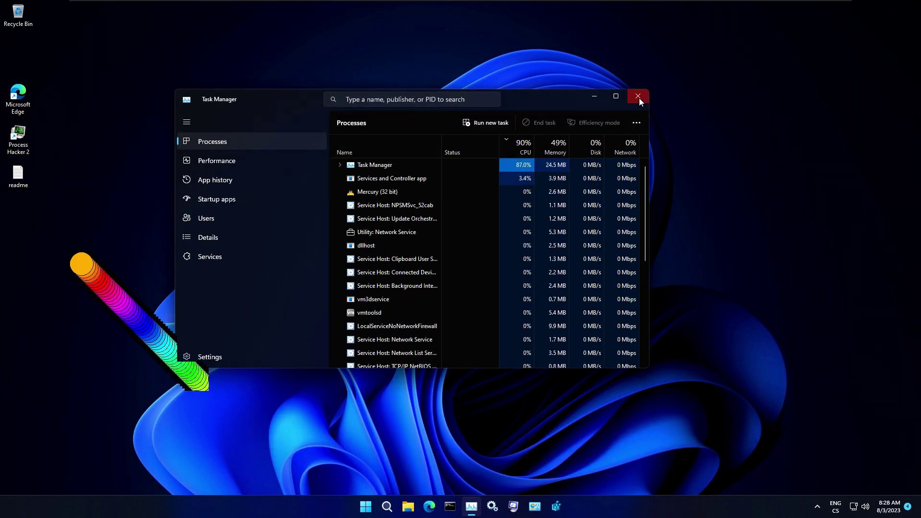
{"action": "left_click", "coordinate": [639, 98]}
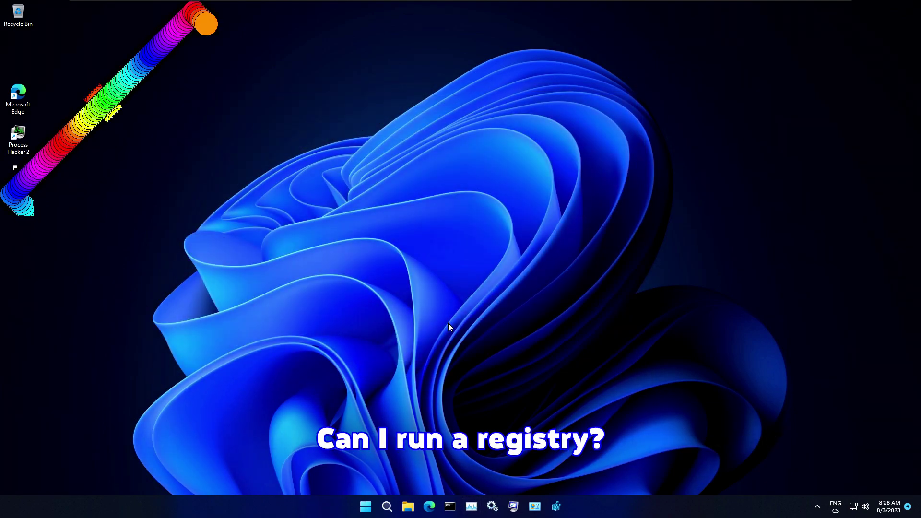
{"action": "left_click", "coordinate": [558, 506]}
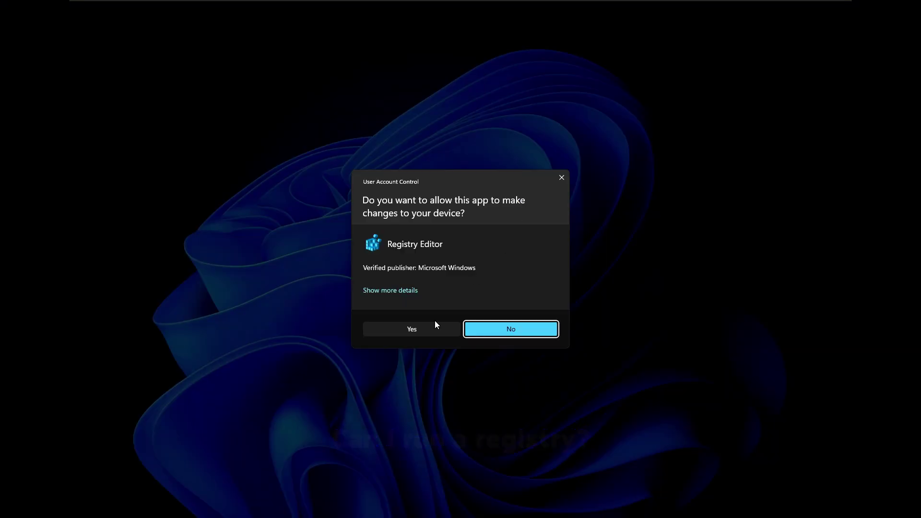
Approve the Registry Editor prompt, nudge its window, use the desktop context menu, and open File Explorer
{"action": "left_click", "coordinate": [504, 325]}
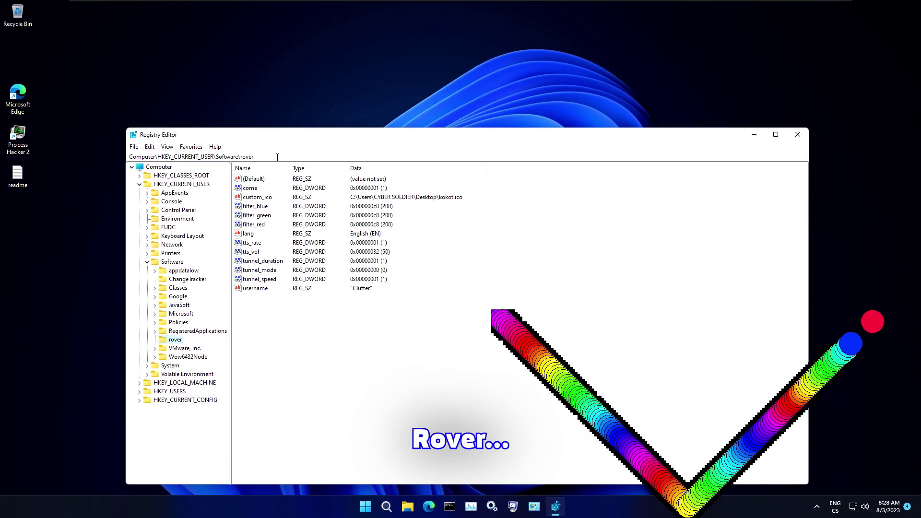
{"action": "left_click_drag", "start_coordinate": [354, 134], "coordinate": [351, 137]}
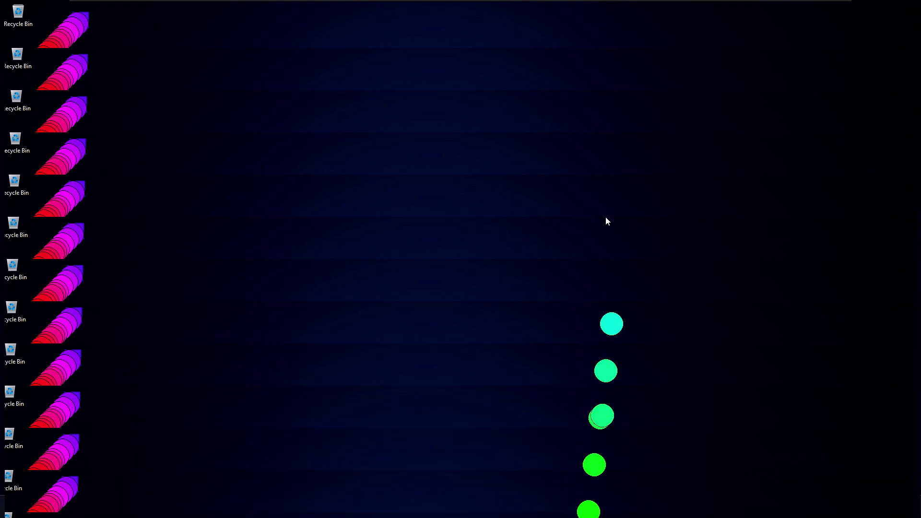
{"action": "right_click", "coordinate": [622, 214]}
{"action": "left_click", "coordinate": [641, 247]}
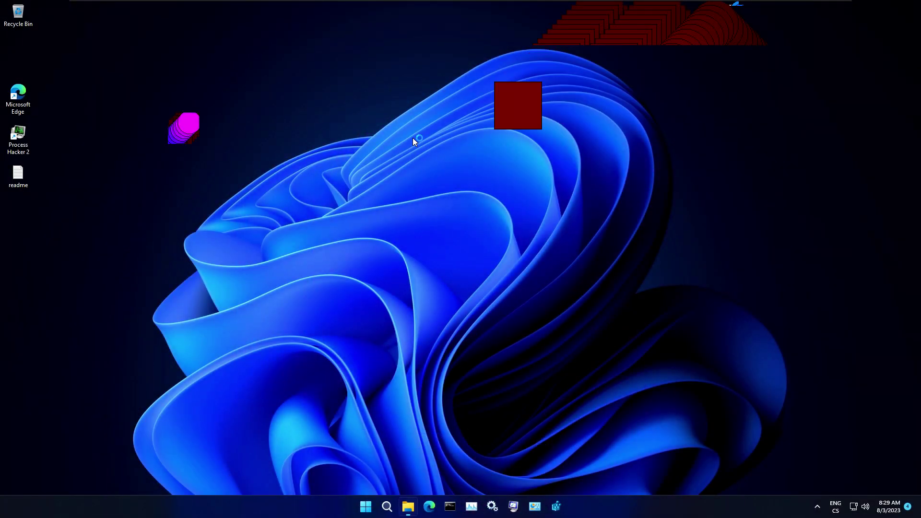
{"action": "left_click", "coordinate": [408, 506]}
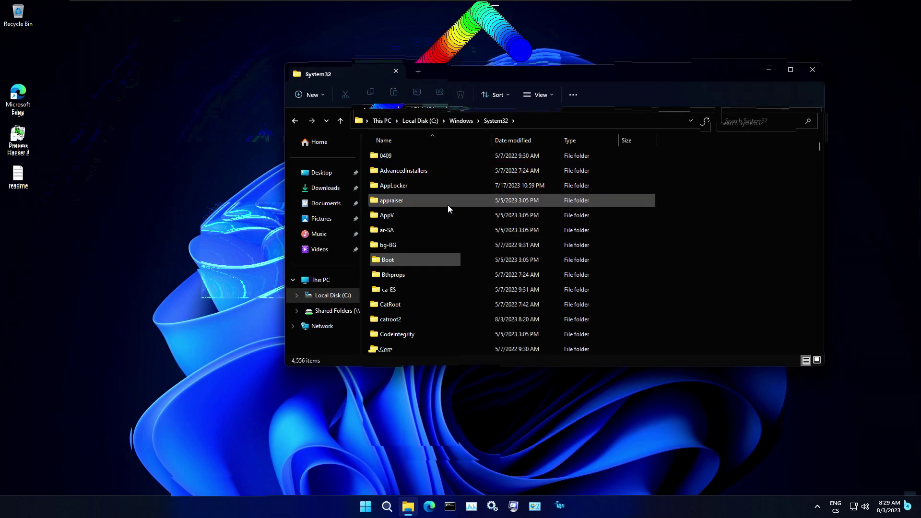
{"action": "scroll", "coordinate": [449, 205], "scroll_direction": "down", "scroll_amount": 10}
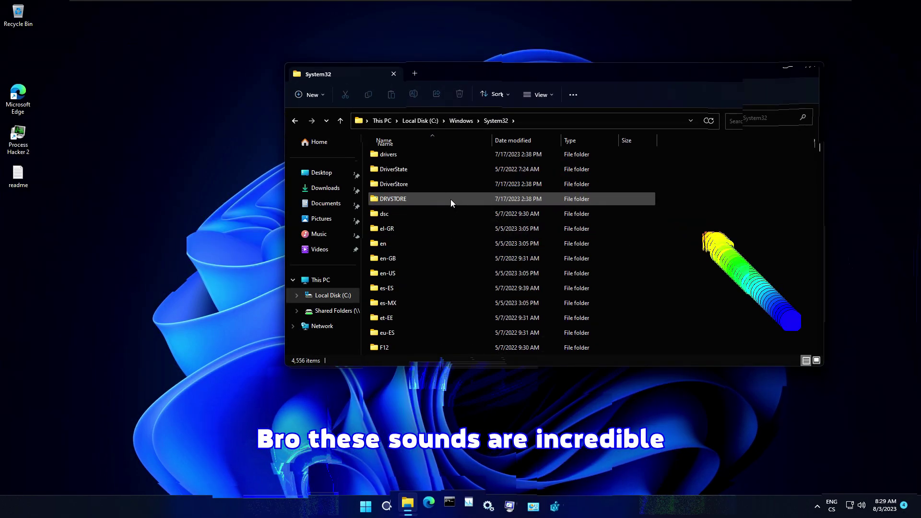
{"action": "scroll", "coordinate": [452, 198], "scroll_direction": "down", "scroll_amount": 10}
{"action": "scroll", "coordinate": [468, 190], "scroll_direction": "down", "scroll_amount": 5}
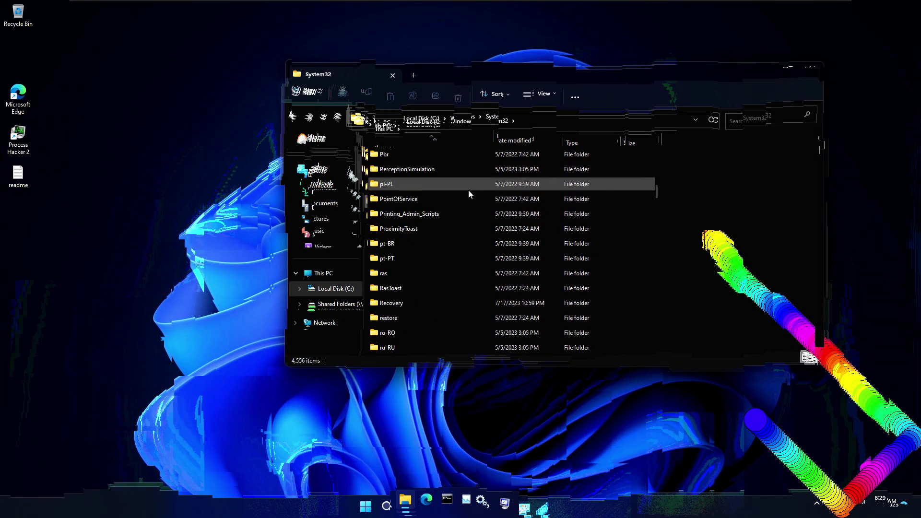
{"action": "scroll", "coordinate": [469, 190], "scroll_direction": "down", "scroll_amount": 5}
{"action": "scroll", "coordinate": [468, 189], "scroll_direction": "down", "scroll_amount": 5}
{"action": "scroll", "coordinate": [468, 190], "scroll_direction": "down", "scroll_amount": 5}
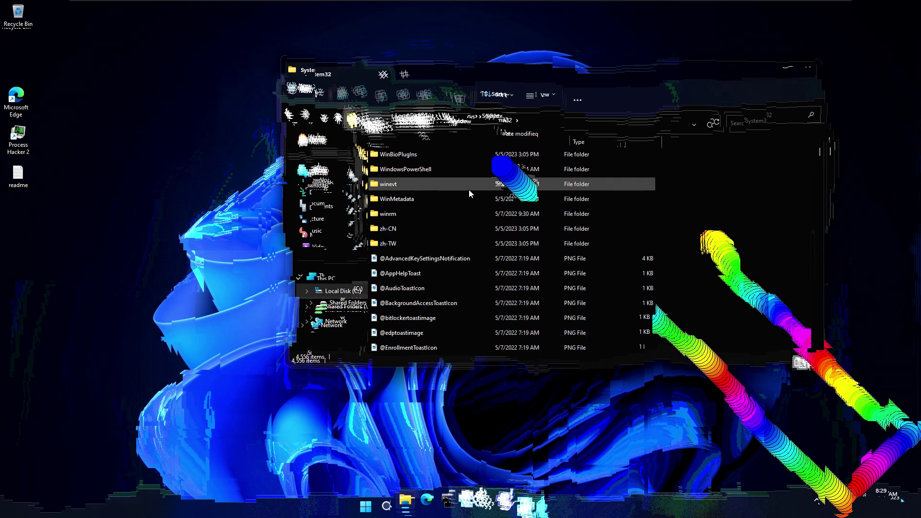
{"action": "scroll", "coordinate": [475, 187], "scroll_direction": "down", "scroll_amount": 5}
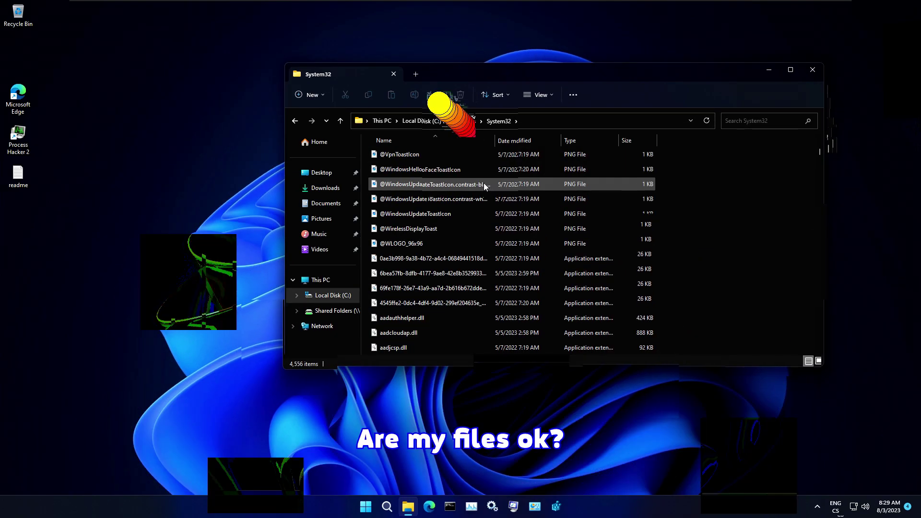
{"action": "scroll", "coordinate": [483, 183], "scroll_direction": "down", "scroll_amount": 5}
{"action": "scroll", "coordinate": [484, 183], "scroll_direction": "down", "scroll_amount": 3}
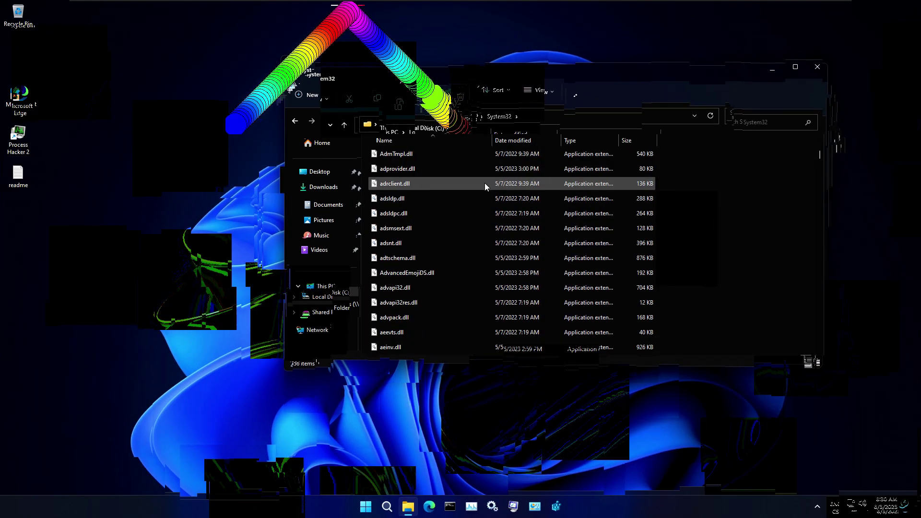
{"action": "scroll", "coordinate": [483, 183], "scroll_direction": "down", "scroll_amount": 5}
{"action": "scroll", "coordinate": [484, 183], "scroll_direction": "down", "scroll_amount": 5}
{"action": "scroll", "coordinate": [485, 183], "scroll_direction": "down", "scroll_amount": 3}
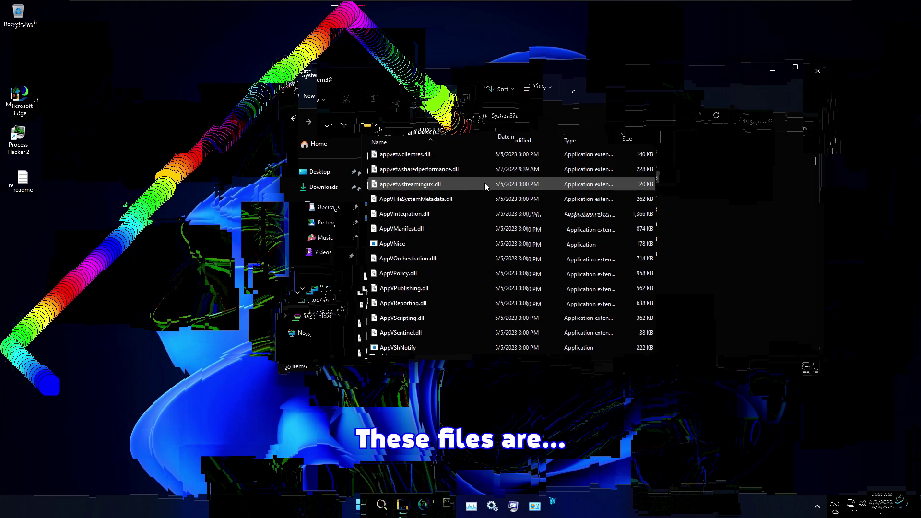
{"action": "scroll", "coordinate": [484, 183], "scroll_direction": "down", "scroll_amount": 3}
{"action": "scroll", "coordinate": [485, 182], "scroll_direction": "up", "scroll_amount": 5}
{"action": "scroll", "coordinate": [483, 183], "scroll_direction": "up", "scroll_amount": 5}
{"action": "scroll", "coordinate": [483, 181], "scroll_direction": "up", "scroll_amount": 5}
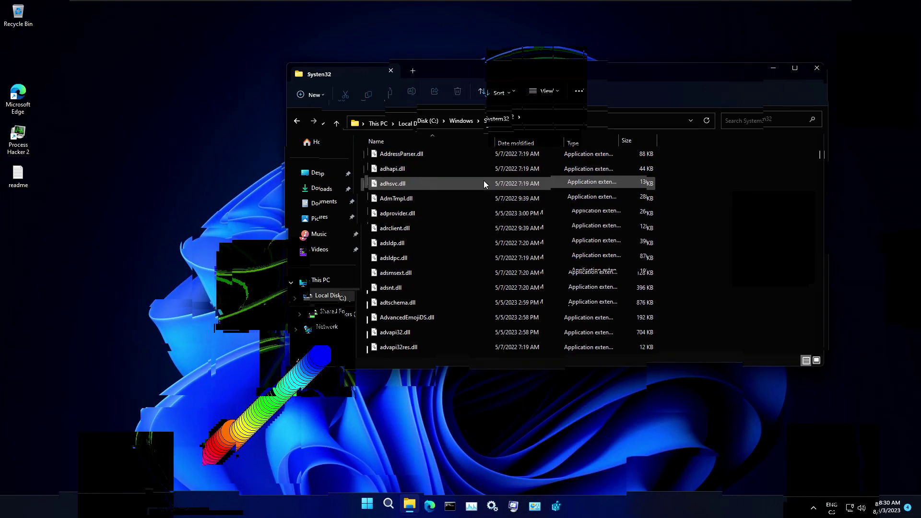
{"action": "scroll", "coordinate": [484, 181], "scroll_direction": "up", "scroll_amount": 5}
{"action": "scroll", "coordinate": [483, 180], "scroll_direction": "up", "scroll_amount": 5}
{"action": "scroll", "coordinate": [483, 180], "scroll_direction": "up", "scroll_amount": 5}
{"action": "scroll", "coordinate": [483, 180], "scroll_direction": "up", "scroll_amount": 5}
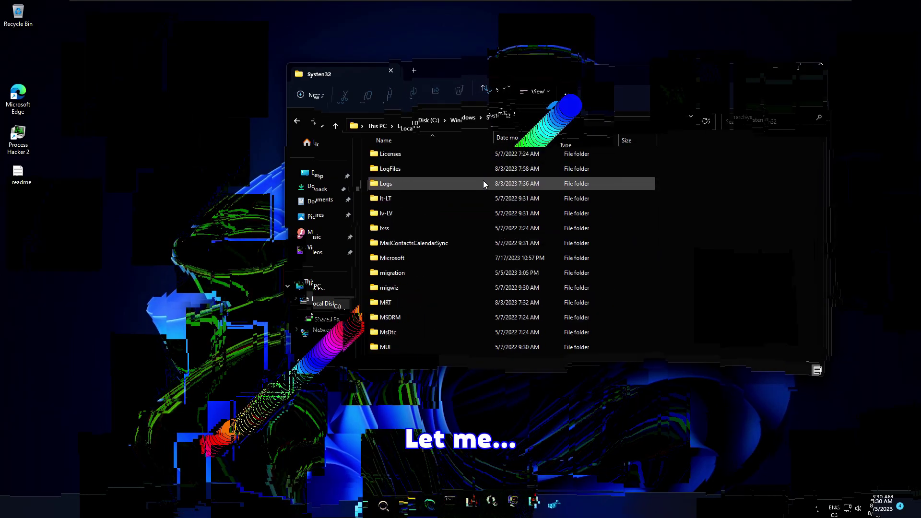
{"action": "scroll", "coordinate": [483, 181], "scroll_direction": "up", "scroll_amount": 3}
{"action": "scroll", "coordinate": [482, 180], "scroll_direction": "up", "scroll_amount": 5}
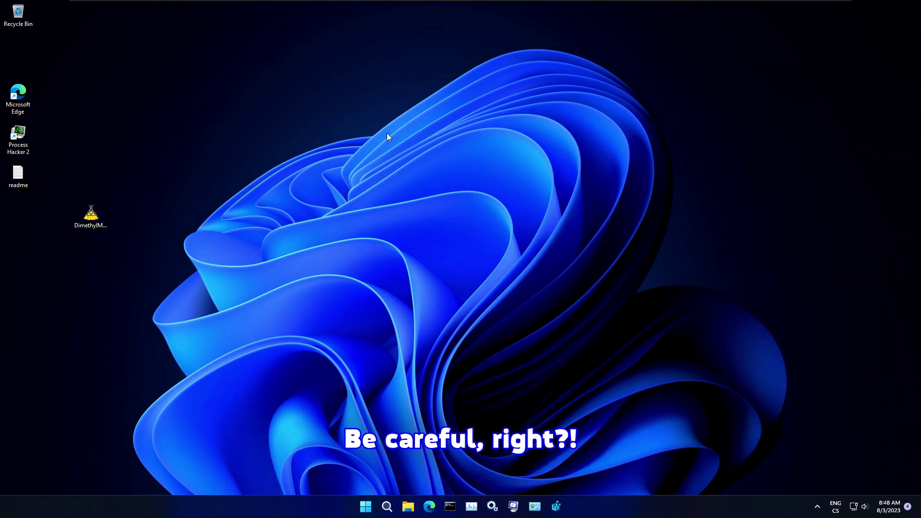
Drag-select the DimethylMercury file on the desktop and nudge the Task Manager window
{"action": "left_click_drag", "start_coordinate": [207, 259], "coordinate": [111, 201]}
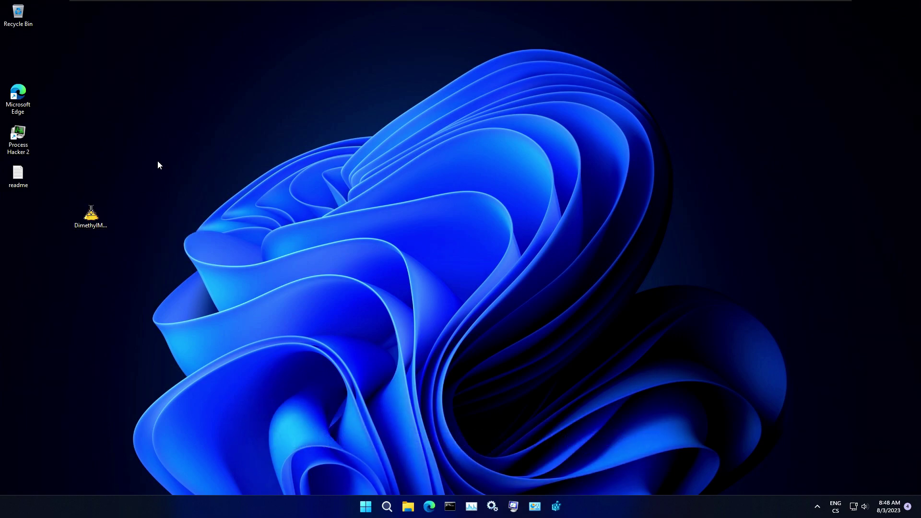
{"action": "left_click_drag", "start_coordinate": [74, 144], "coordinate": [104, 229]}
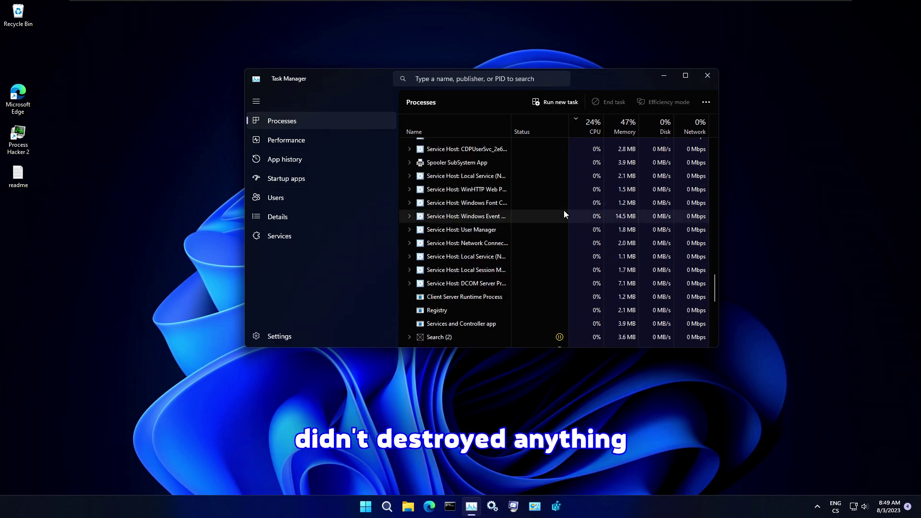
{"action": "scroll", "coordinate": [566, 208], "scroll_direction": "down", "scroll_amount": 5}
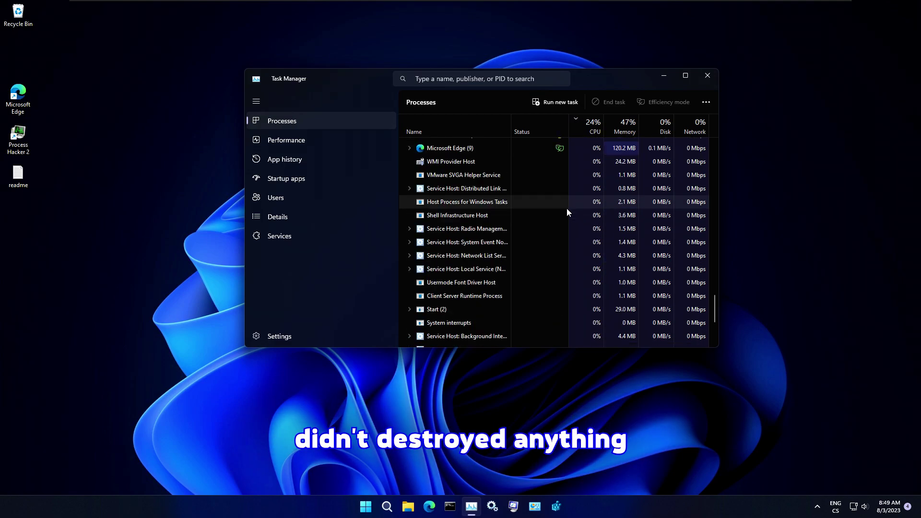
{"action": "scroll", "coordinate": [567, 211], "scroll_direction": "down", "scroll_amount": 5}
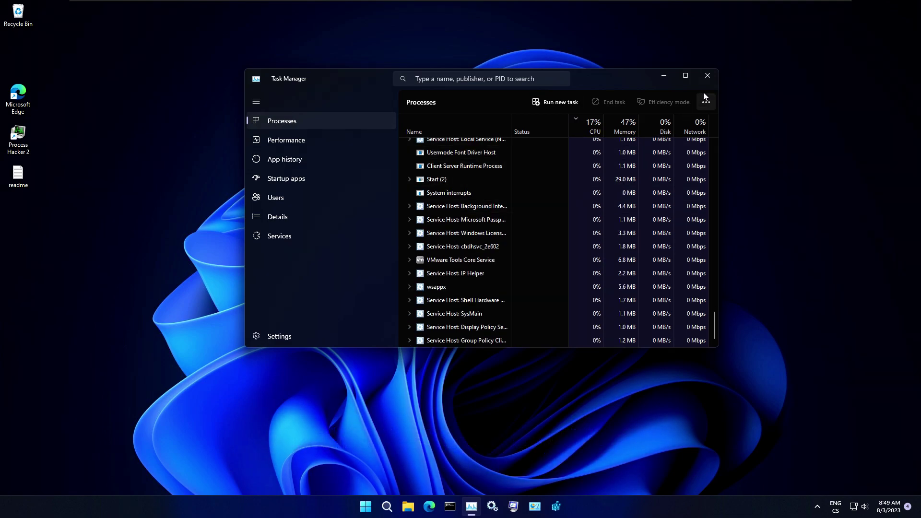
{"action": "scroll", "coordinate": [480, 119], "scroll_direction": "up", "scroll_amount": 1}
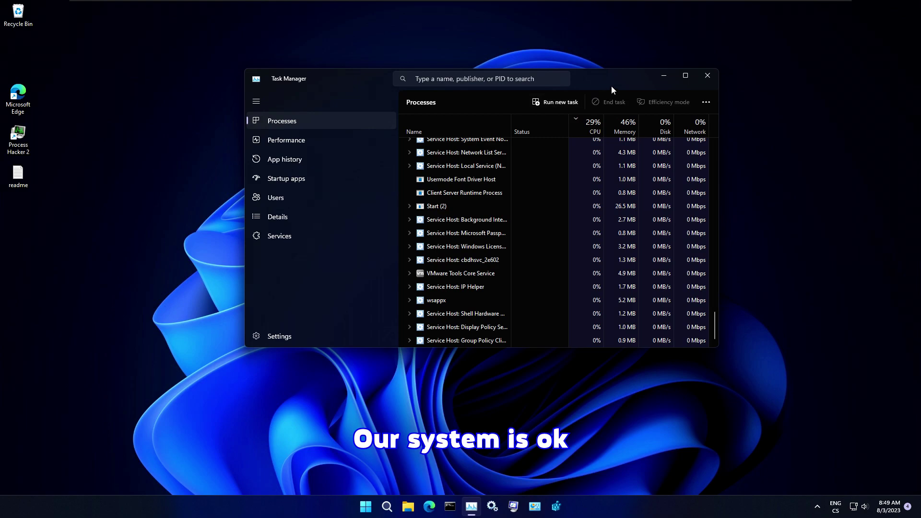
{"action": "left_click_drag", "start_coordinate": [611, 86], "coordinate": [568, 78]}
{"action": "left_click", "coordinate": [660, 70]}
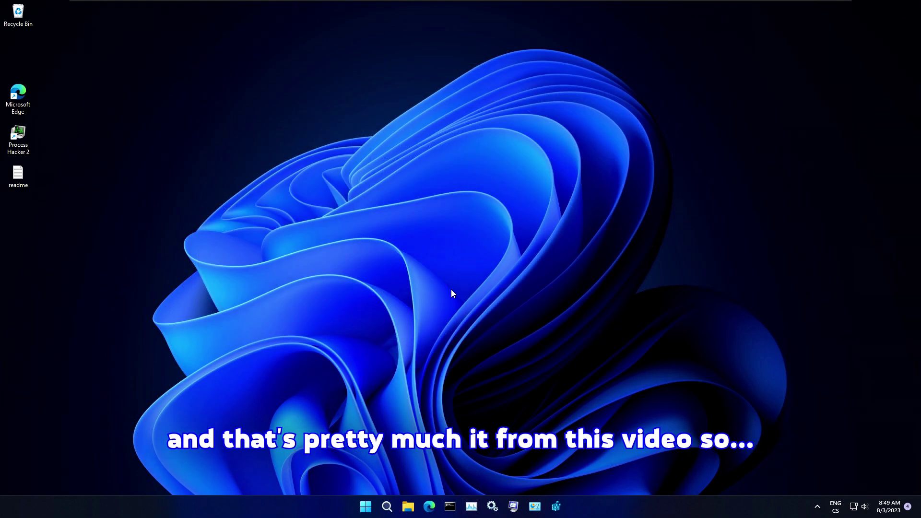